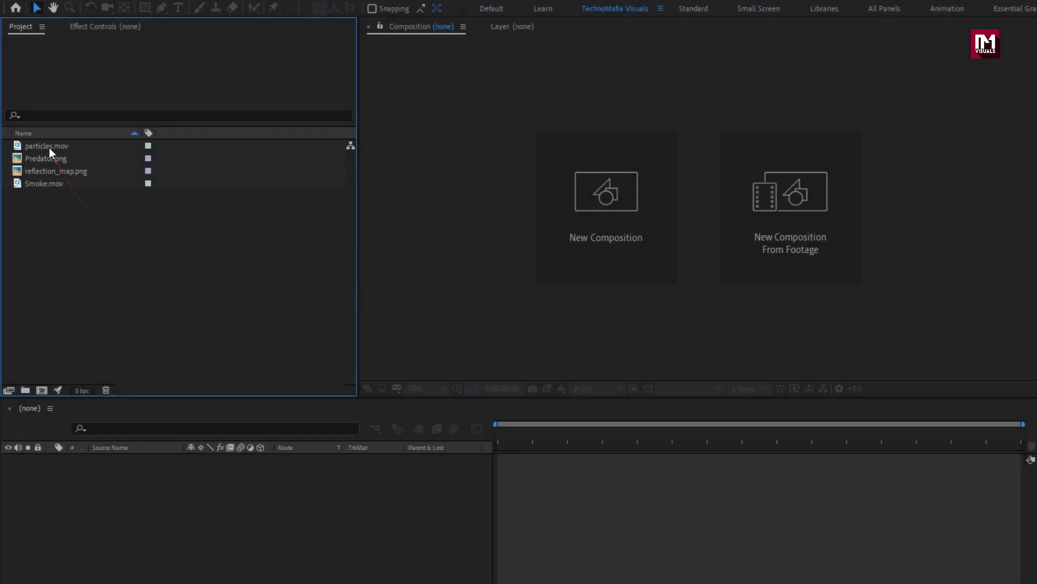
Select particles.mov in the Project panel to check its footage details
left_click(50, 149)
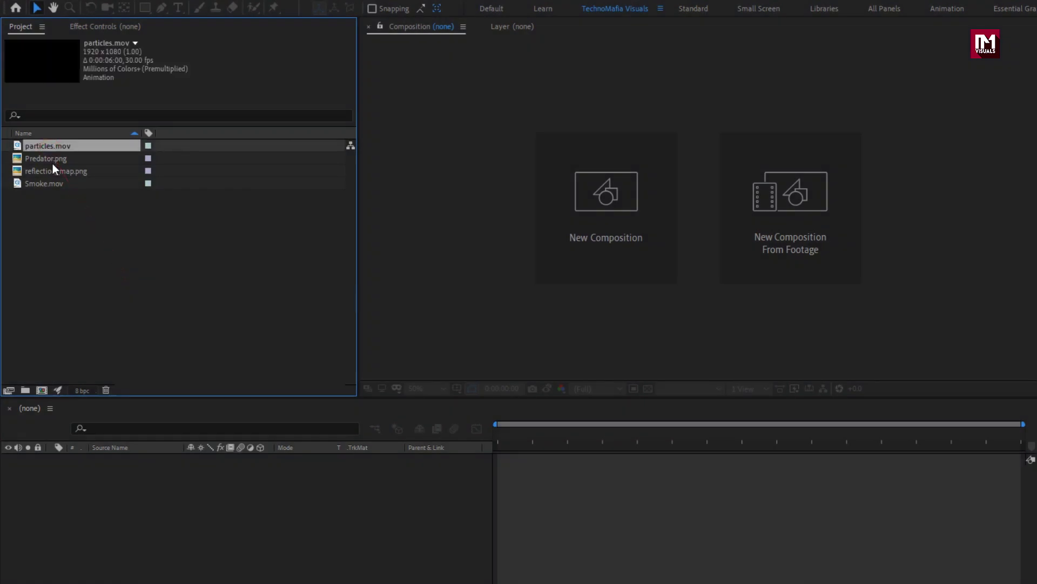
Check the details of Predator.png, reflection_map.png and Smoke.mov in the Project panel
left_click(53, 162)
left_click(53, 170)
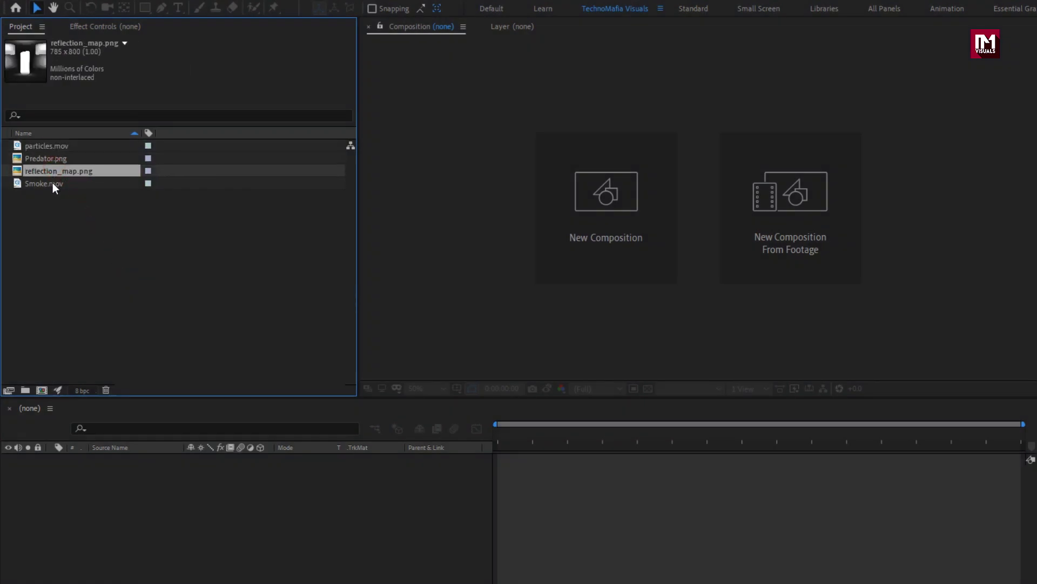
left_click(53, 184)
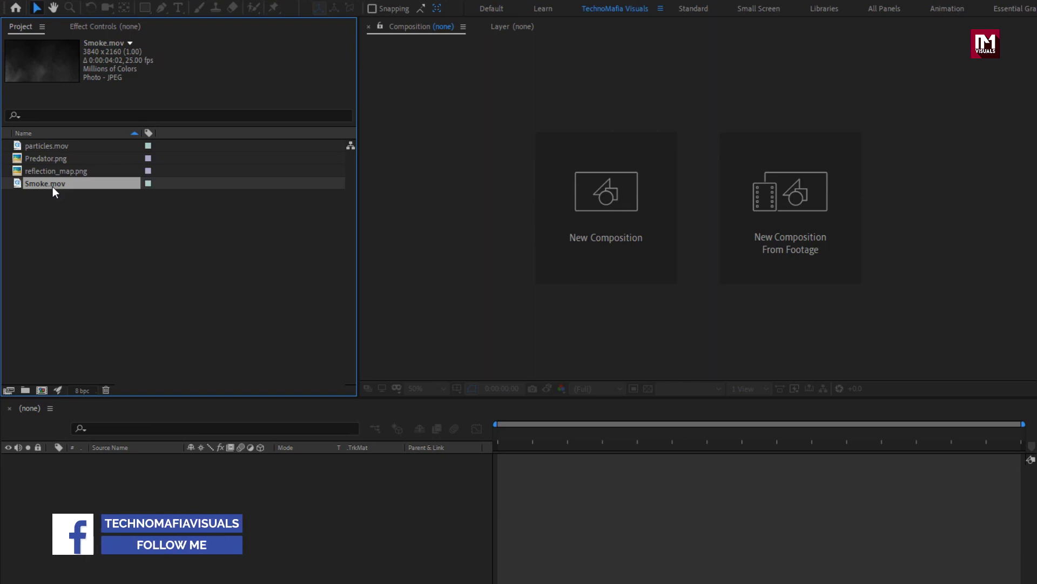
Create a composition named Logo_Reveal at 1920x1080, 30 fps, with a 6-second duration
left_click(556, 221)
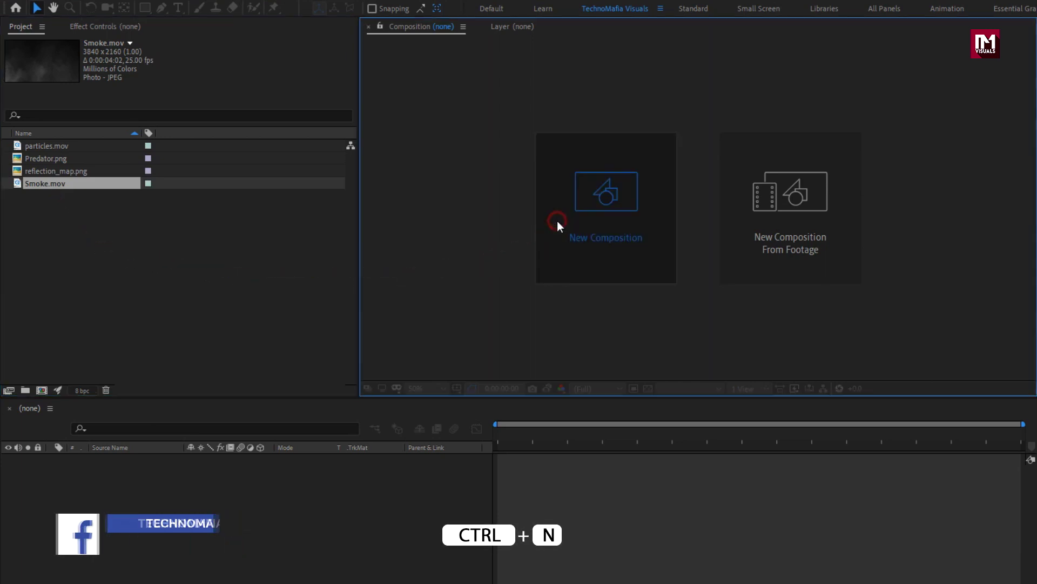
type("Logo")
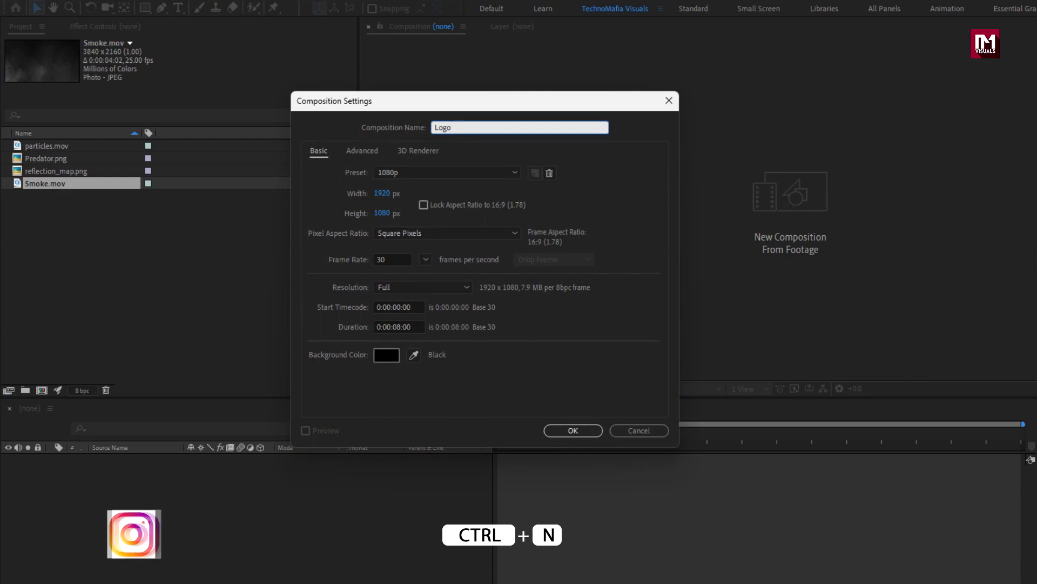
type("_Reveal")
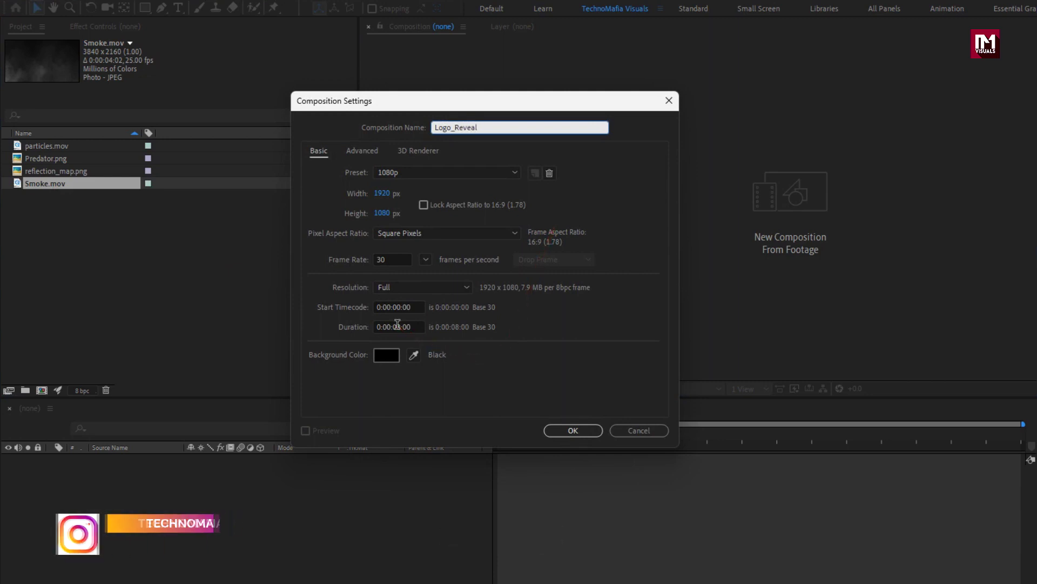
left_click(372, 328)
key("BackSpace")
type("6")
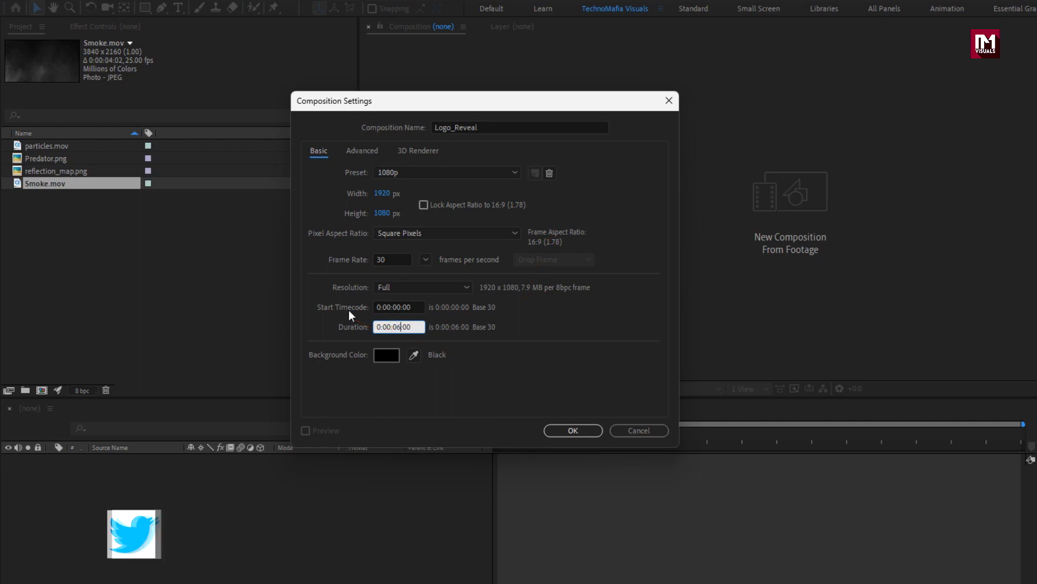
left_click(563, 427)
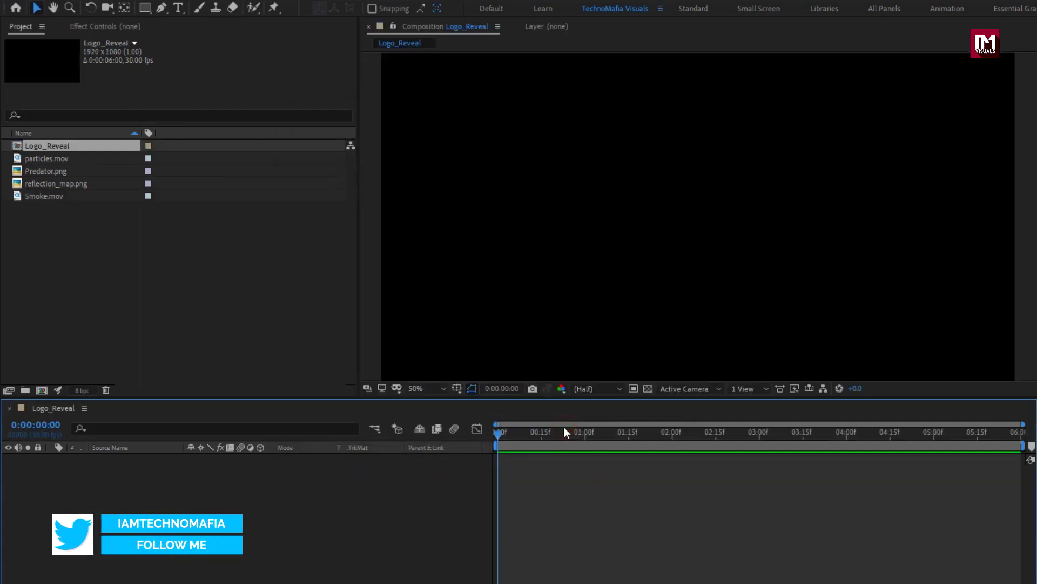
Add Predator.png to the Logo_Reveal timeline and scale it to 35%
left_click_drag(54, 171, 137, 475)
key("s")
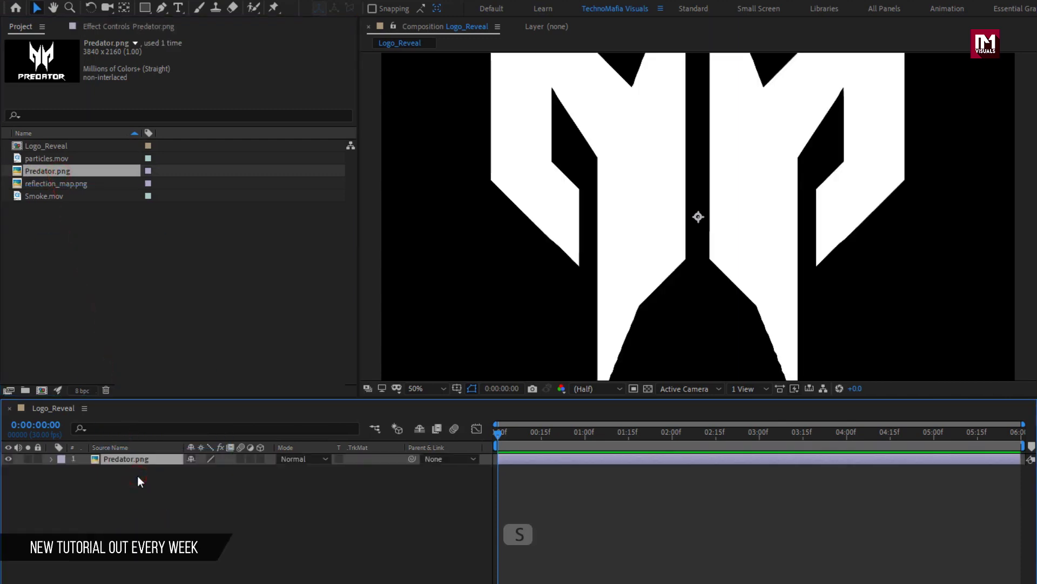
left_click_drag(219, 469, 179, 470)
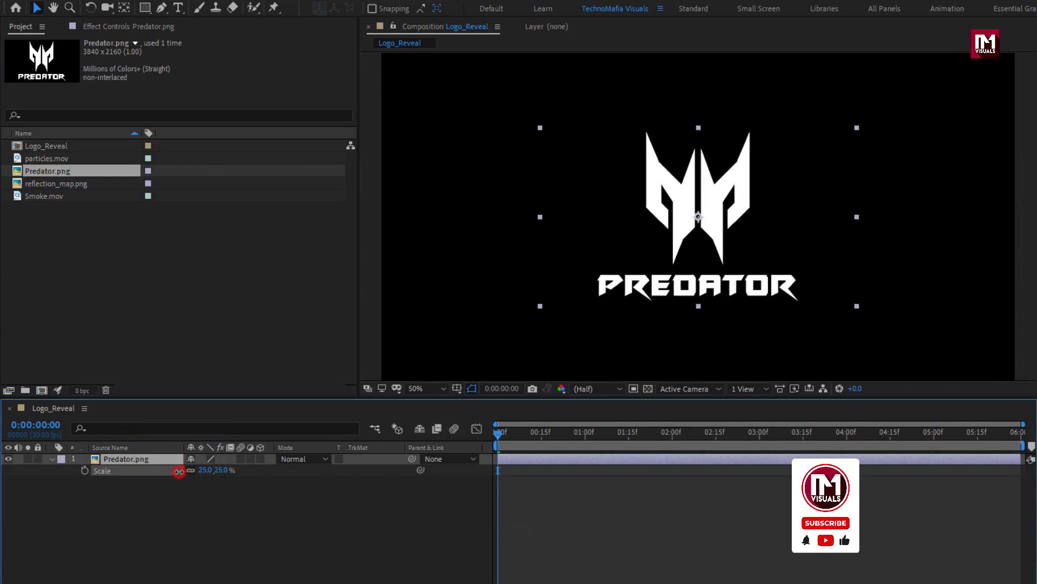
left_click(50, 461)
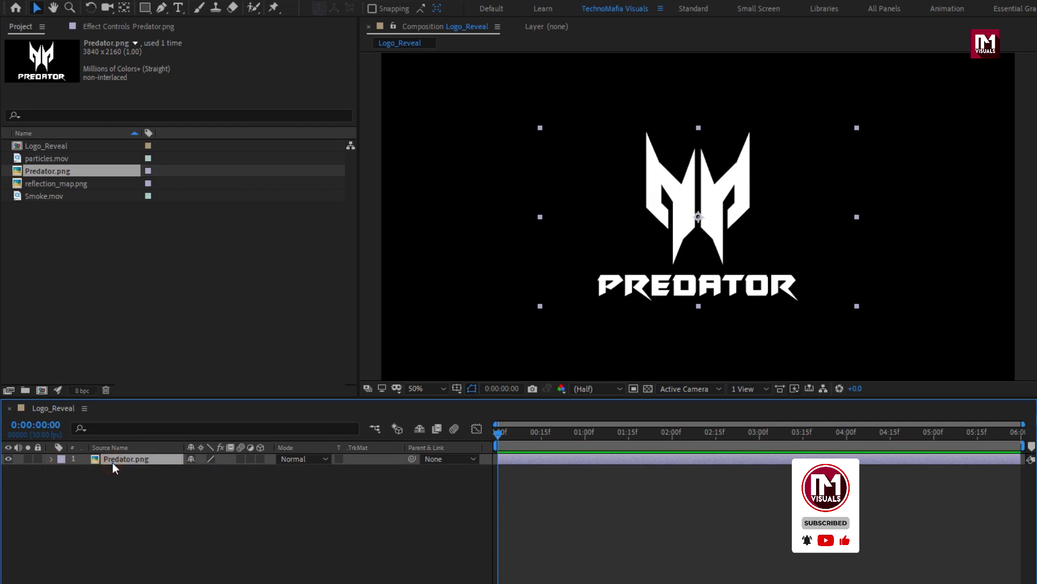
Pre-compose the Predator.png layer into a composition named Logo, moving all attributes
right_click(112, 463)
left_click(144, 405)
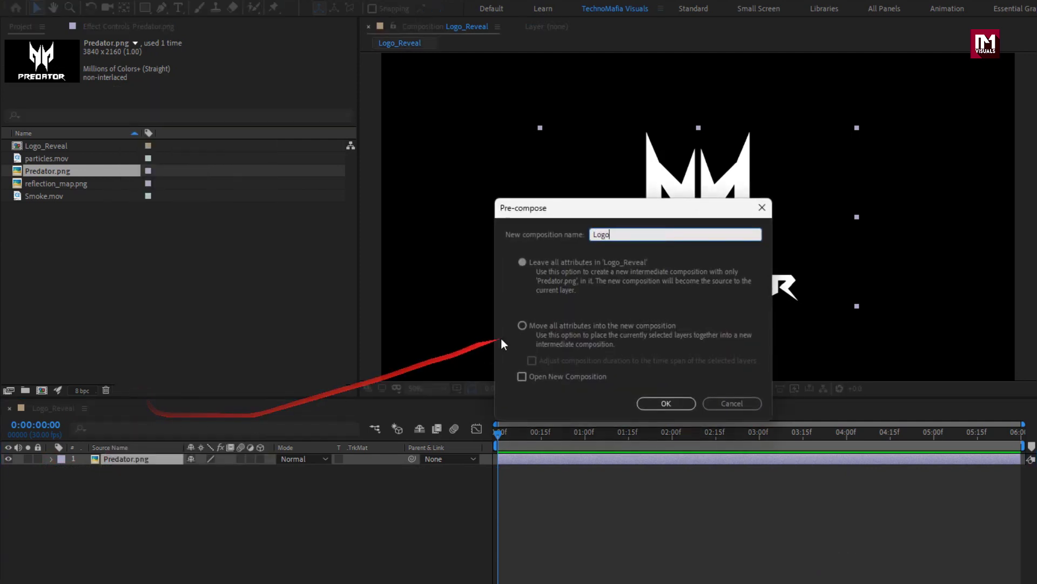
left_click(542, 326)
left_click(657, 404)
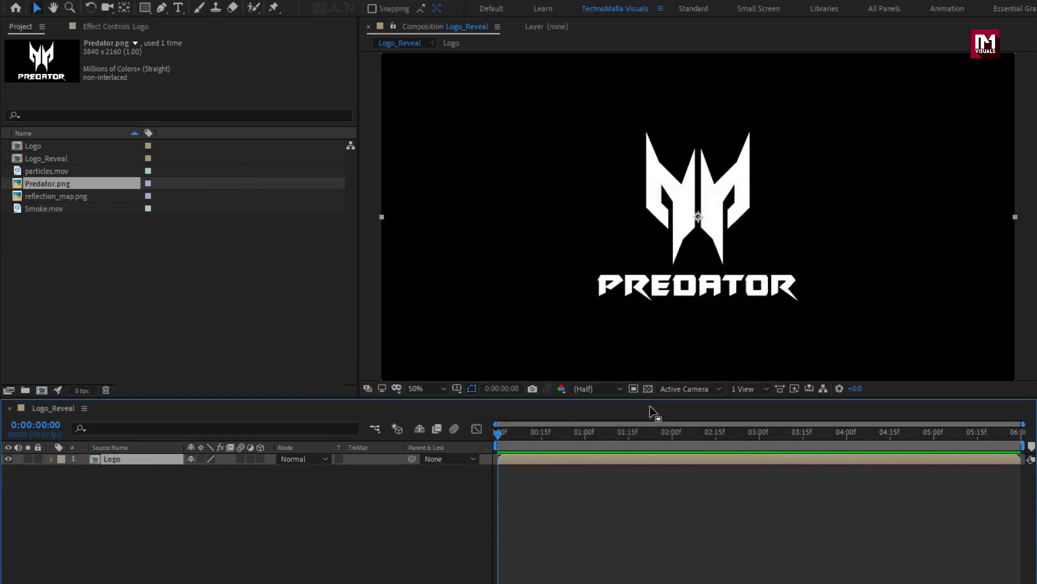
left_click(32, 198)
Place reflection_map.png above Logo and apply Motion Tile to it
left_click_drag(41, 201, 125, 459)
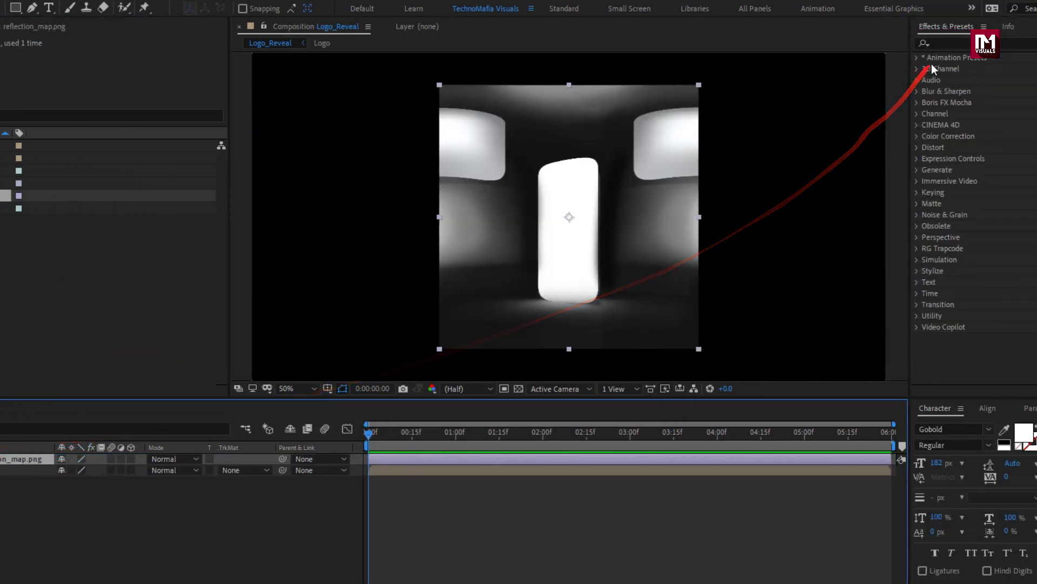
left_click(874, 44)
type("motio")
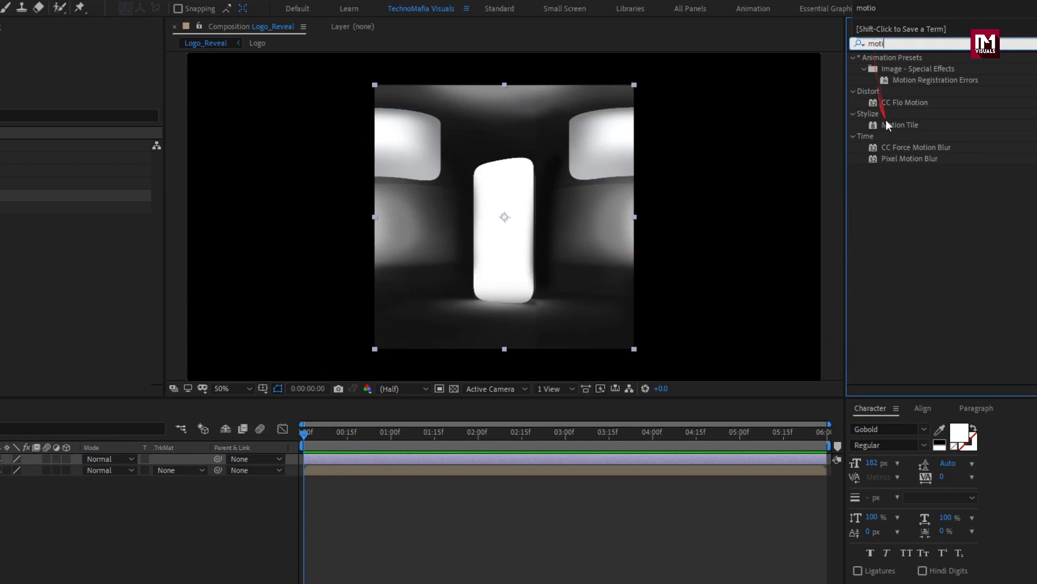
double_click(890, 125)
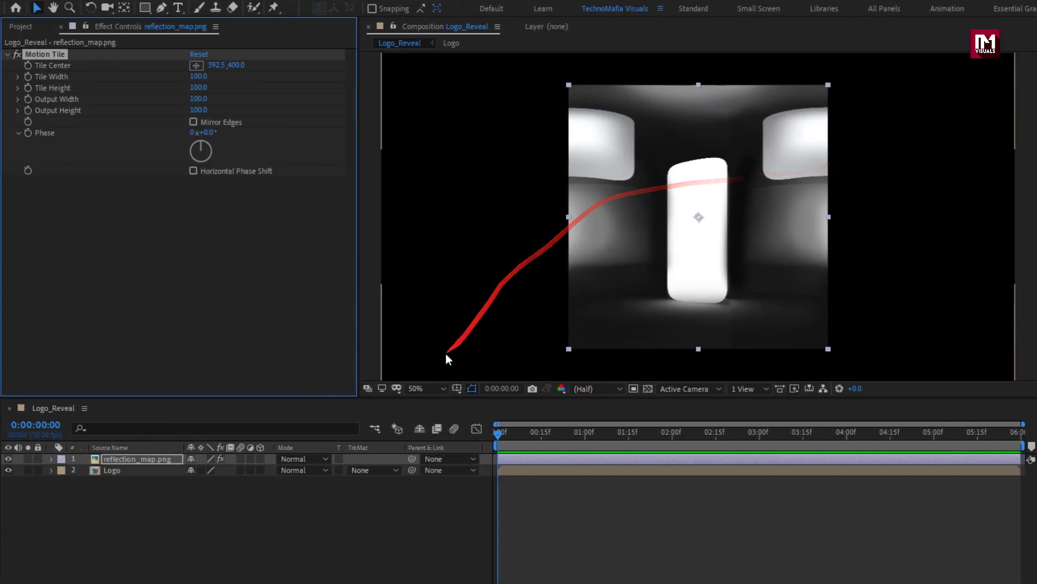
left_click(420, 388)
left_click(422, 414)
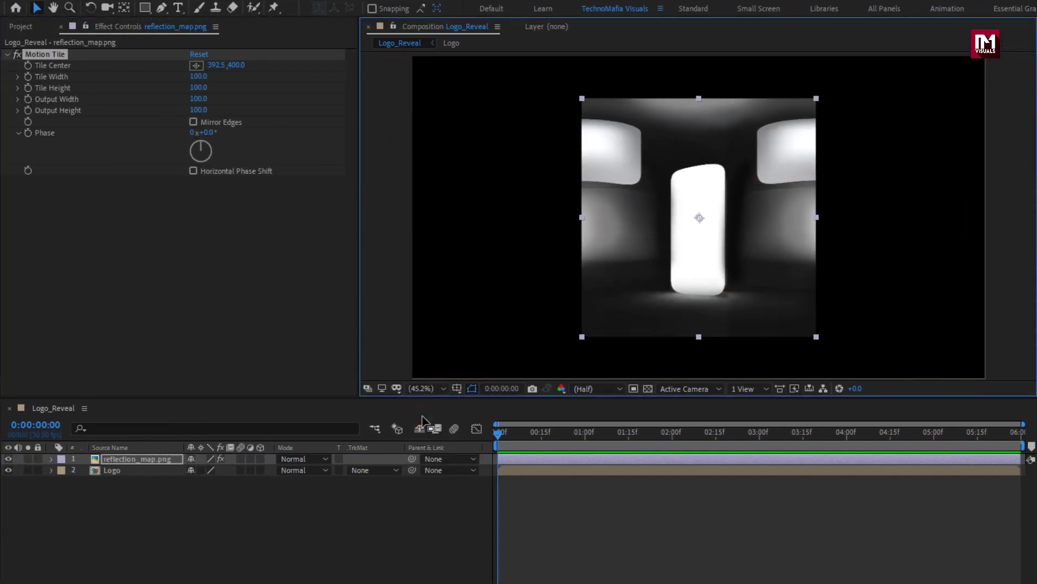
Set Motion Tile to Mirror Edges with 380 x 240 output, shifting the layer left to X 578
left_click(194, 122)
left_click_drag(197, 100, 208, 109)
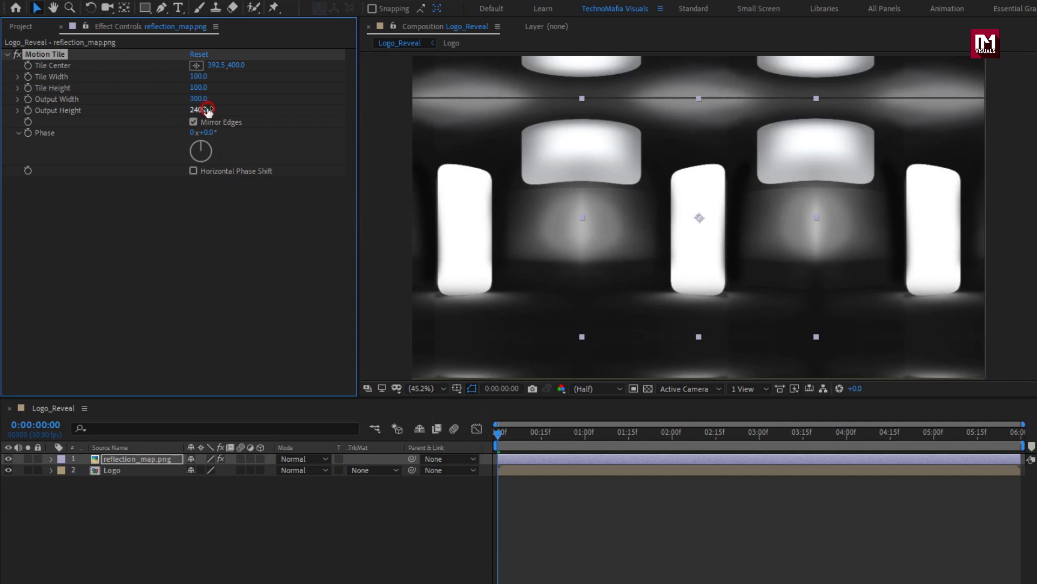
key("p")
left_click(135, 460)
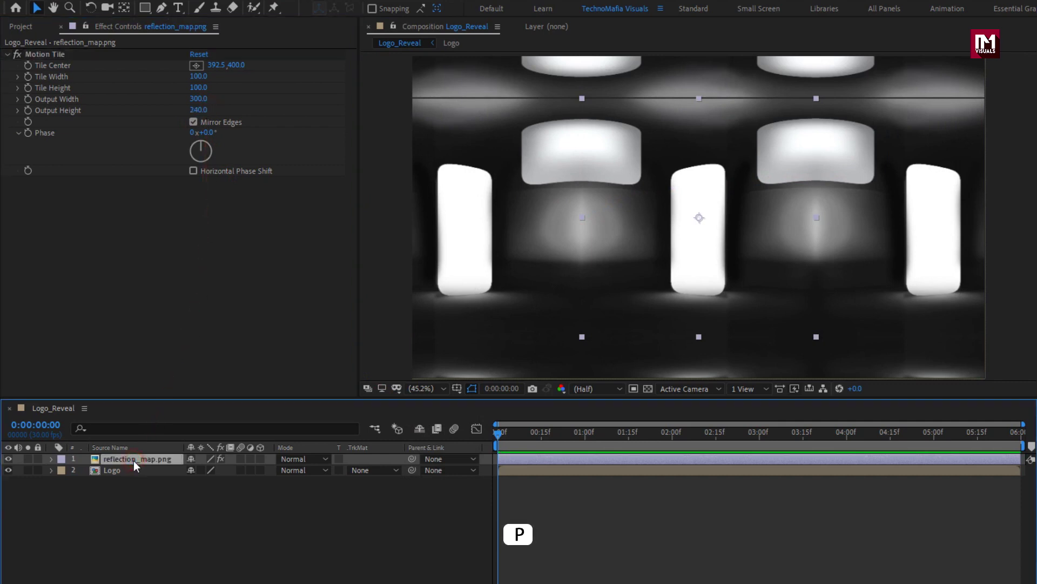
key("p")
left_click_drag(190, 469, 38, 469)
left_click_drag(188, 469, 81, 459)
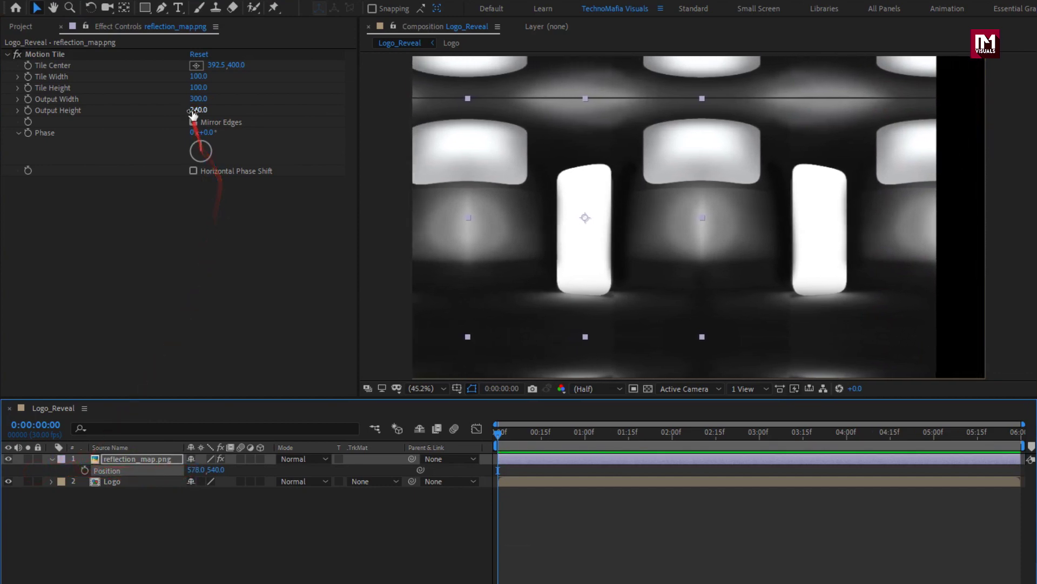
left_click_drag(194, 100, 198, 101)
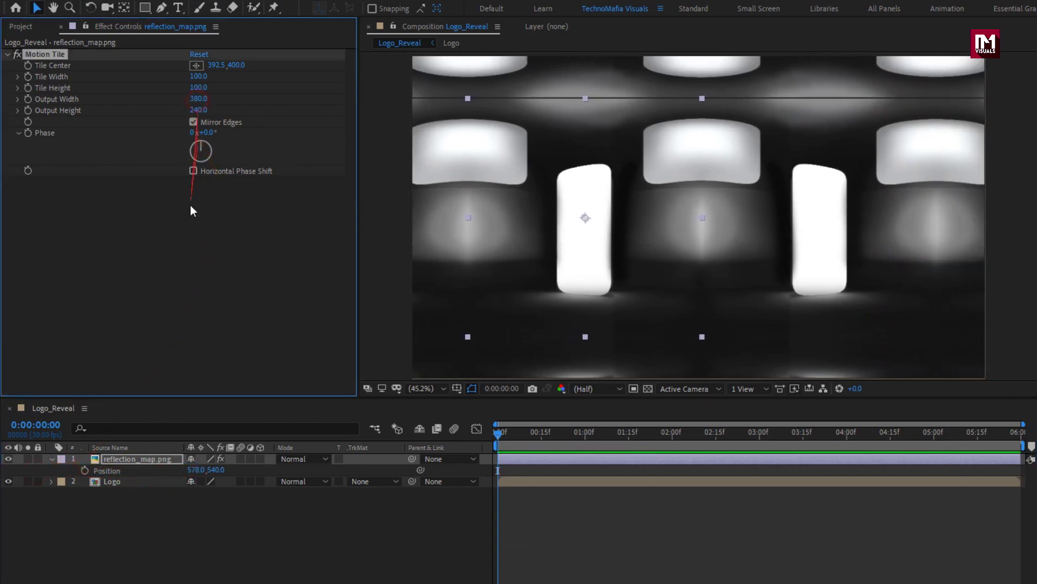
Scale the reflection map layer to 94%
key("s")
left_click(51, 458)
left_click(113, 460)
key("s")
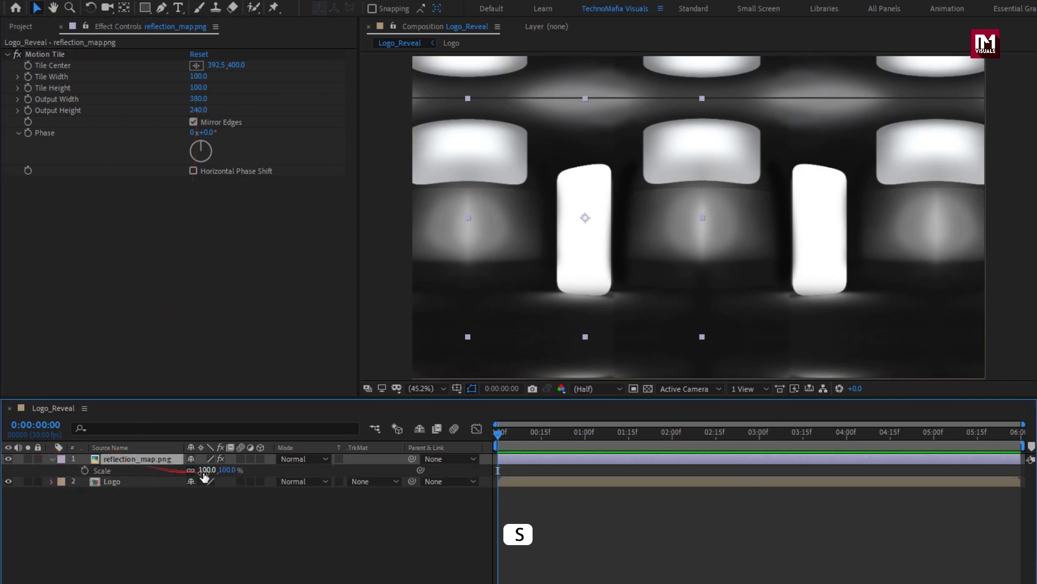
key("Down")
key("Down")
key("Down")
key("Down")
key("Down")
key("Down")
key("Down")
key("Down")
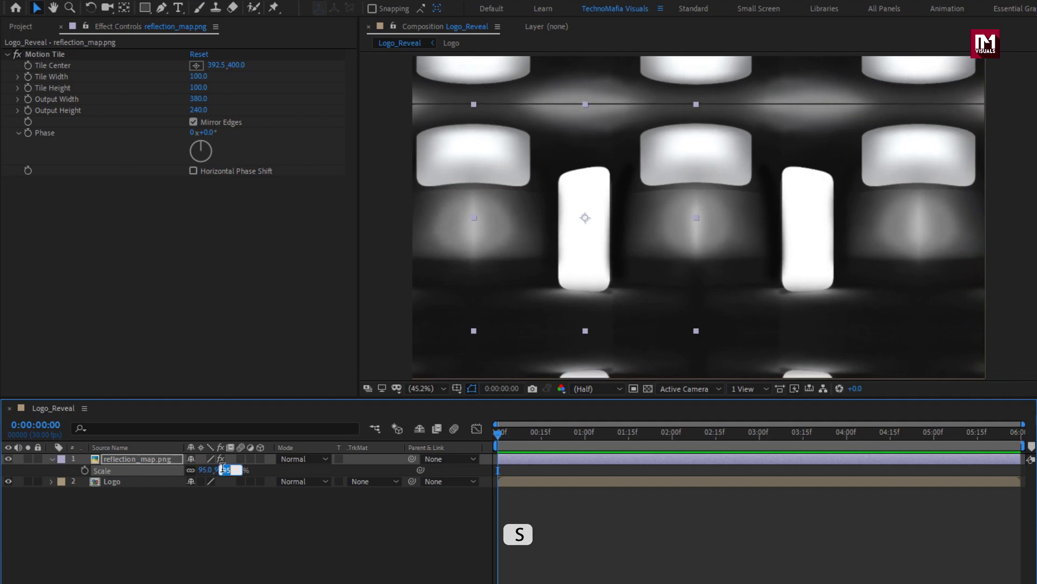
key("Up")
key("Up")
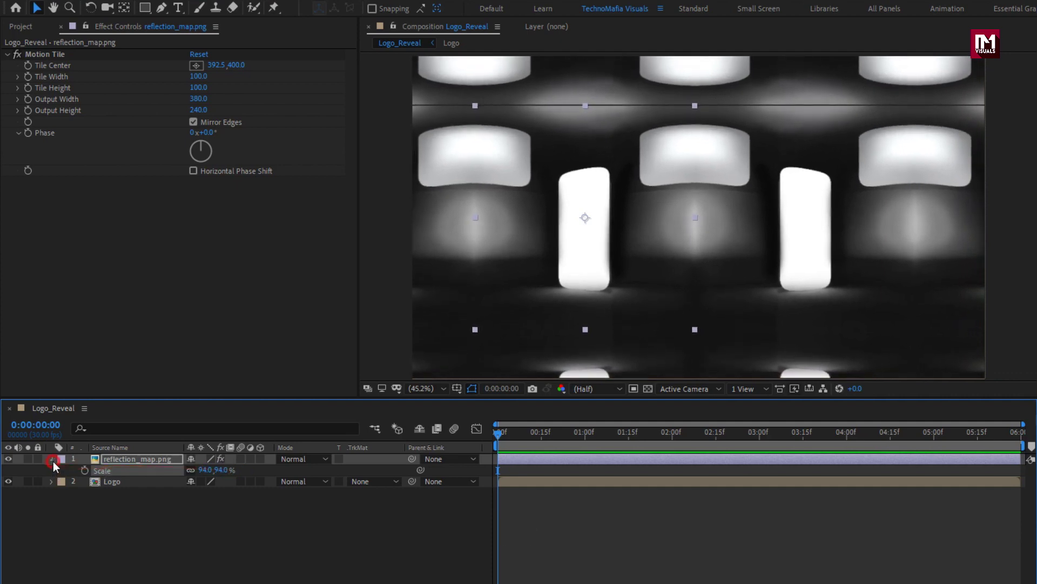
left_click(52, 459)
Pre-compose the reflection map layer as reflection_map
right_click(128, 458)
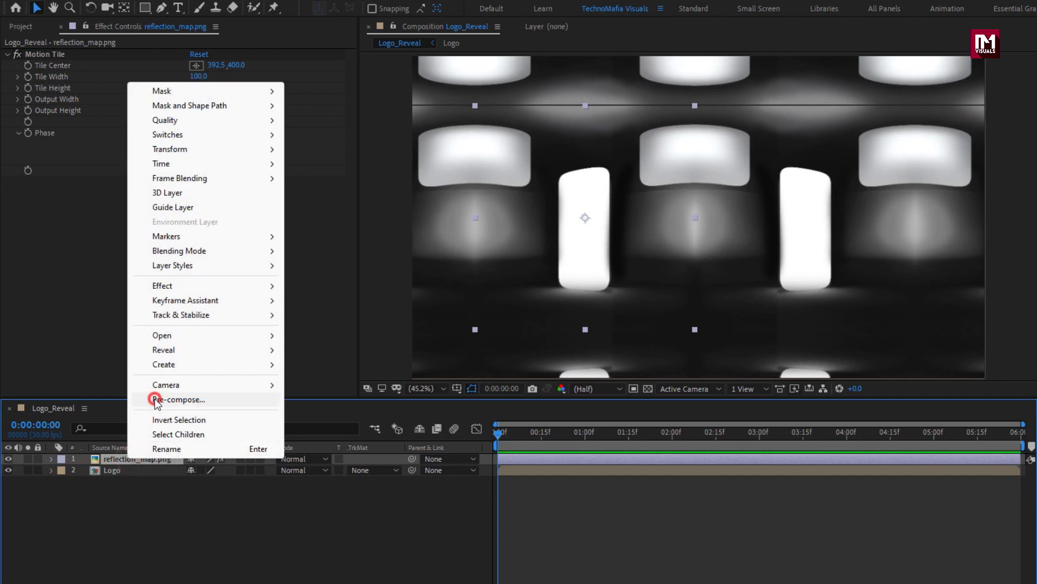
left_click(155, 398)
left_click(641, 235)
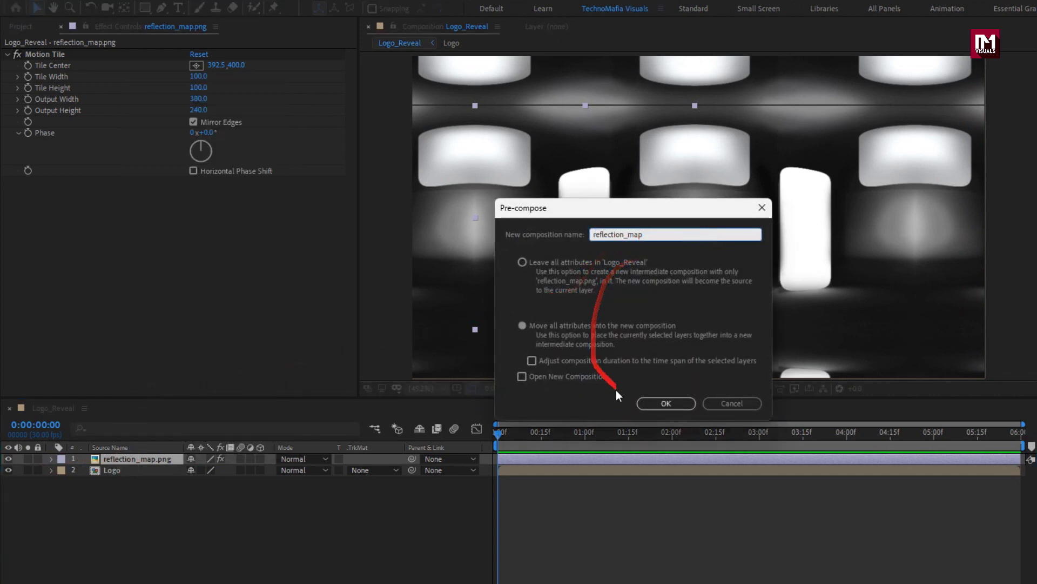
left_click(651, 402)
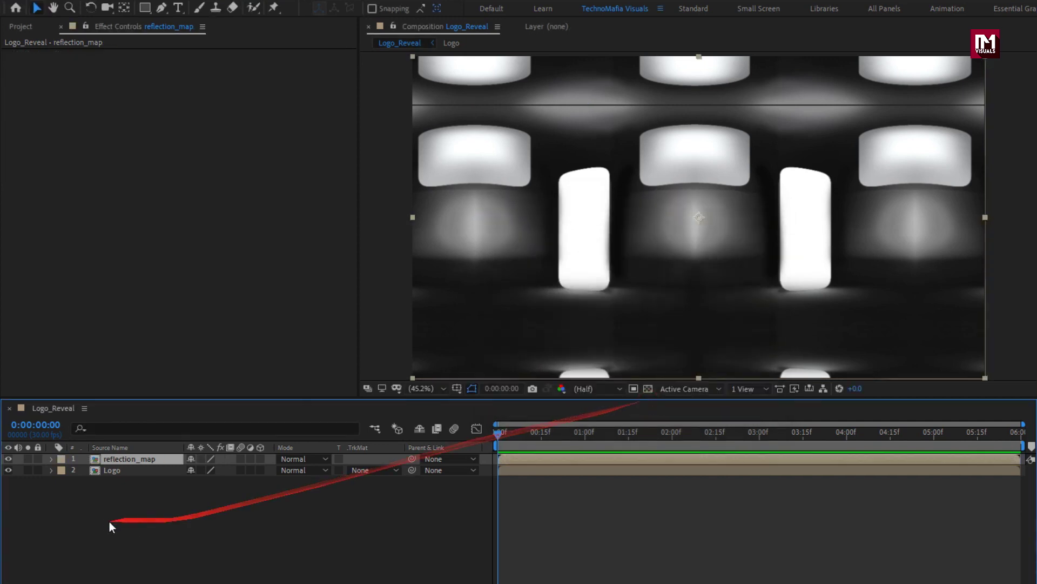
Move reflection_map below Logo and set its track matte to Alpha Matte "Logo"
mouse_move(119, 459)
left_mouse_down()
mouse_move(125, 482)
mouse_move(211, 474)
left_mouse_up()
left_click(365, 475)
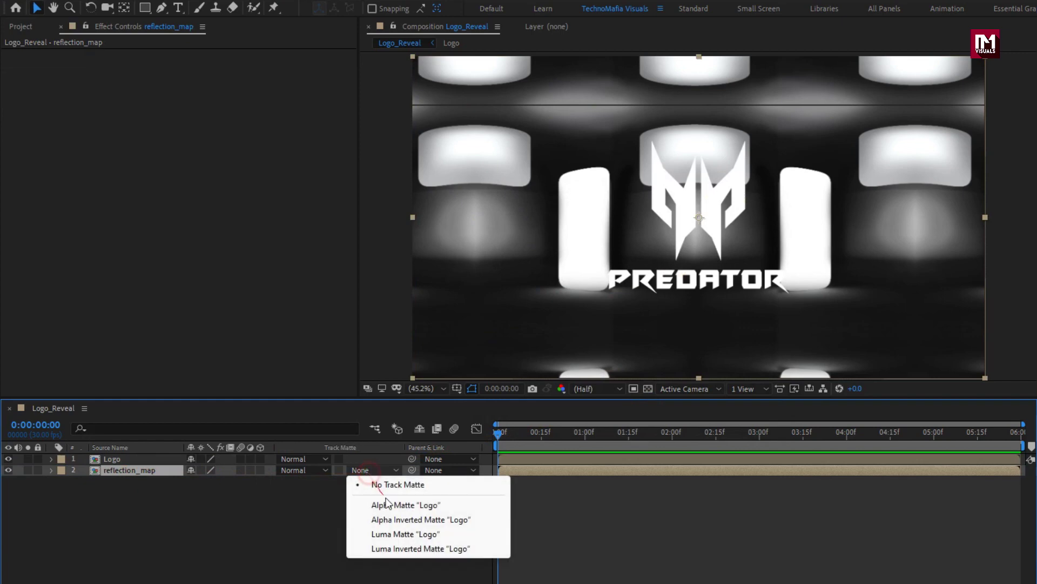
left_click(389, 499)
left_click_drag(430, 506, 267, 504)
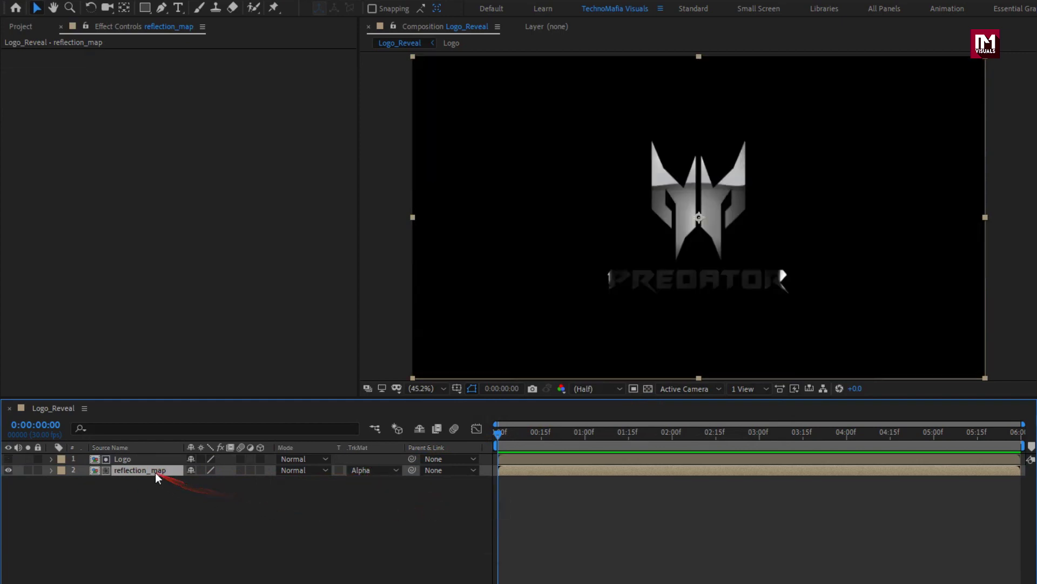
double_click(876, 43)
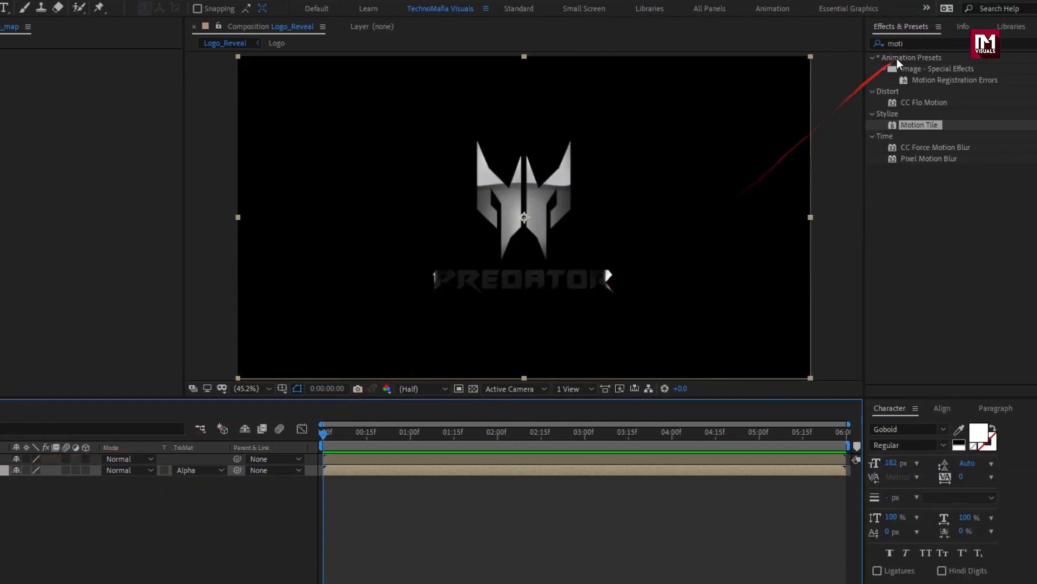
Apply CC Blobbylize to reflection_map with the Logo layer's alpha as the blob source
type("cc bl")
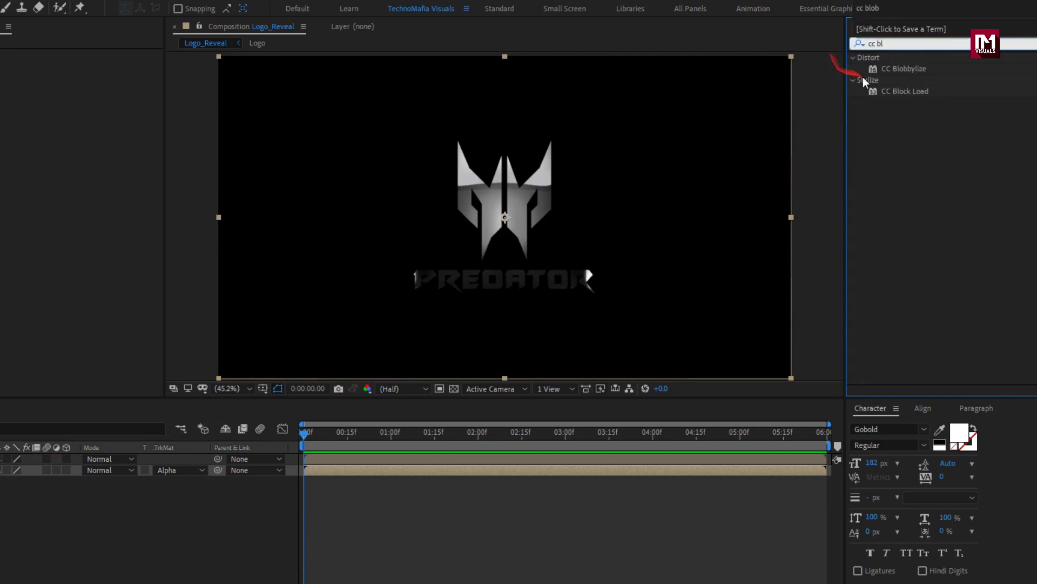
double_click(892, 73)
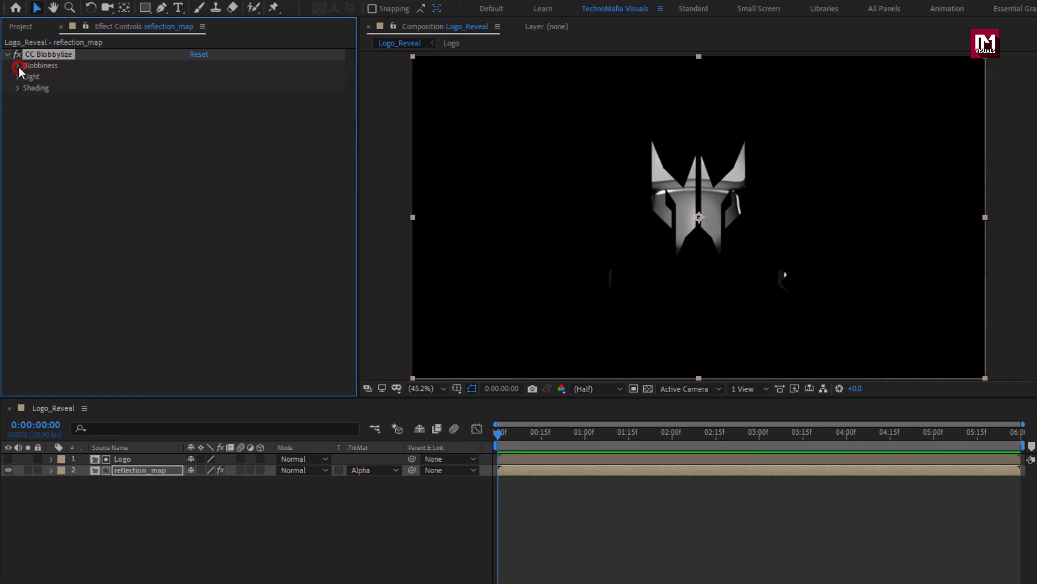
left_click(18, 65)
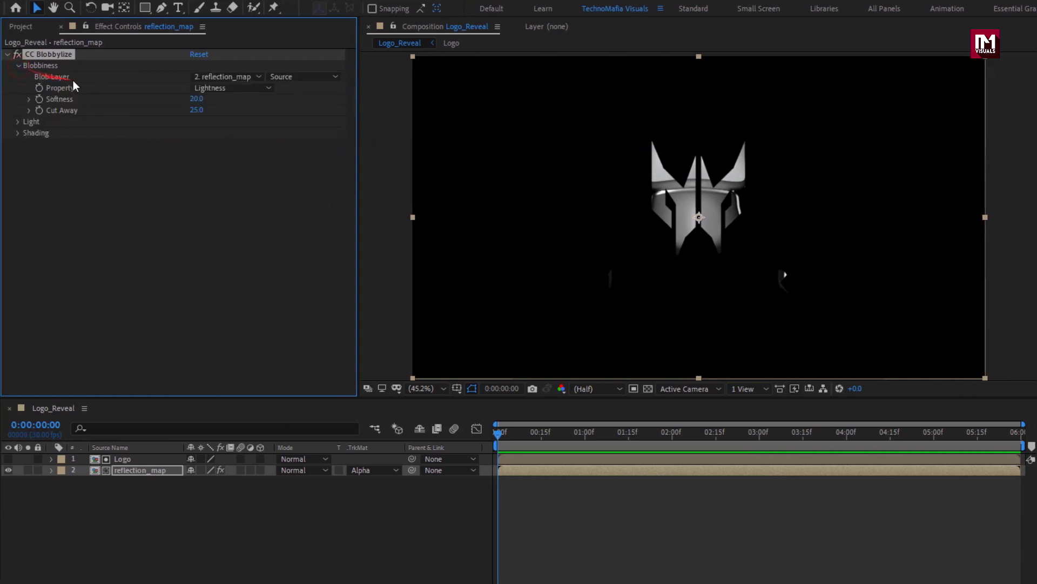
left_click(222, 76)
left_click(238, 112)
left_click(230, 88)
left_click(248, 144)
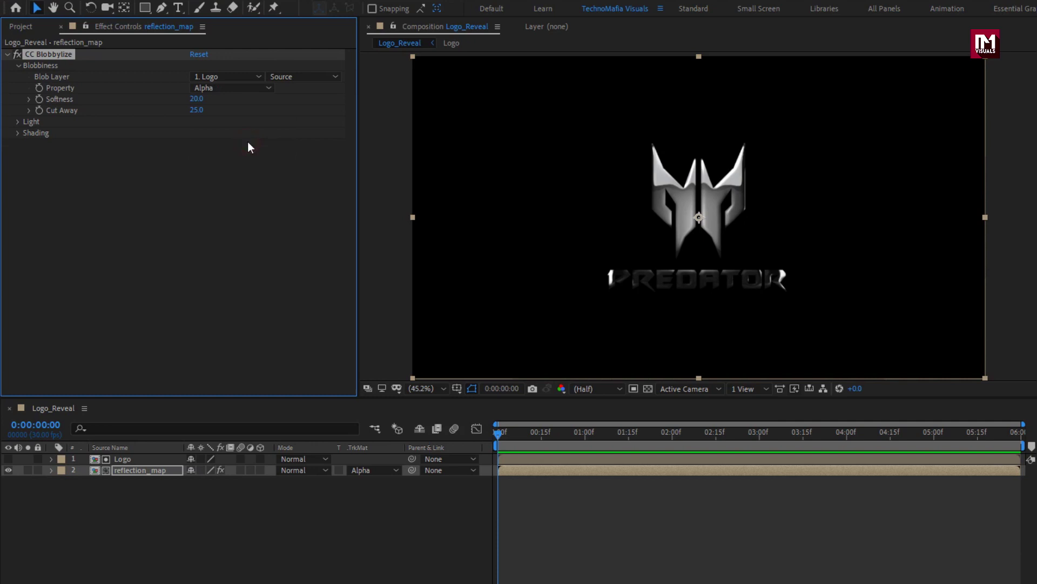
Set CC Blobbylize Softness to 2.0 and Cut Away to 0.0
left_click(198, 100)
type("2")
key("Return")
left_click(197, 110)
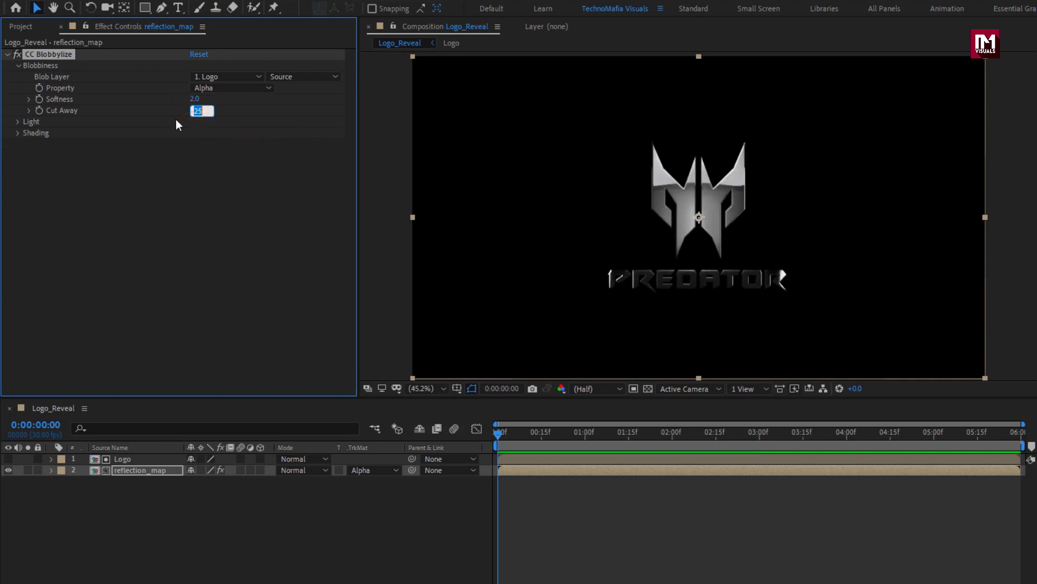
type("0")
key("Return")
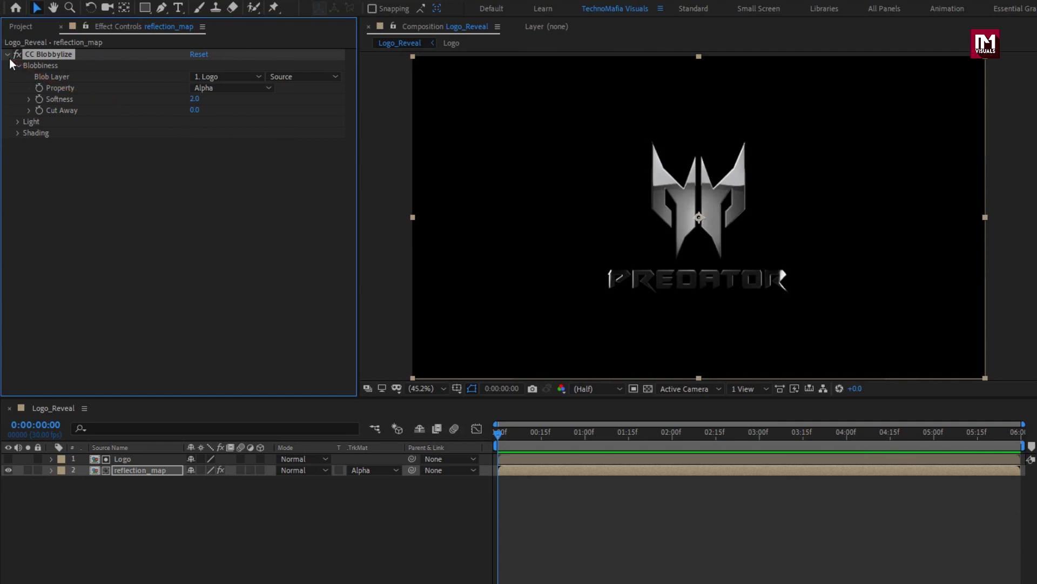
left_click(8, 55)
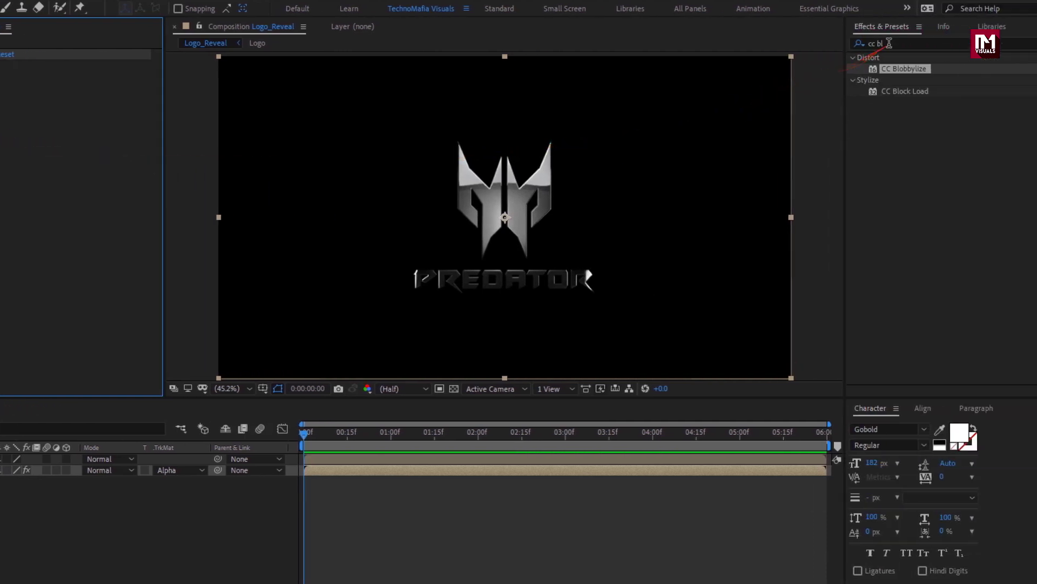
left_click_drag(889, 43, 851, 43)
Apply Curves to reflection_map and raise a midpoint on the RGB curve to brighten it
type("curv")
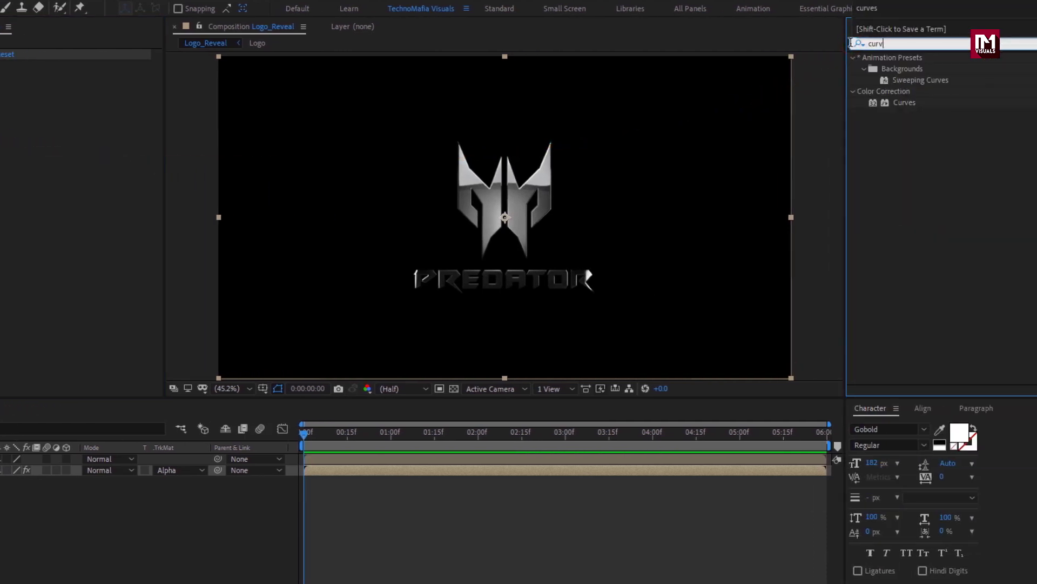
double_click(908, 102)
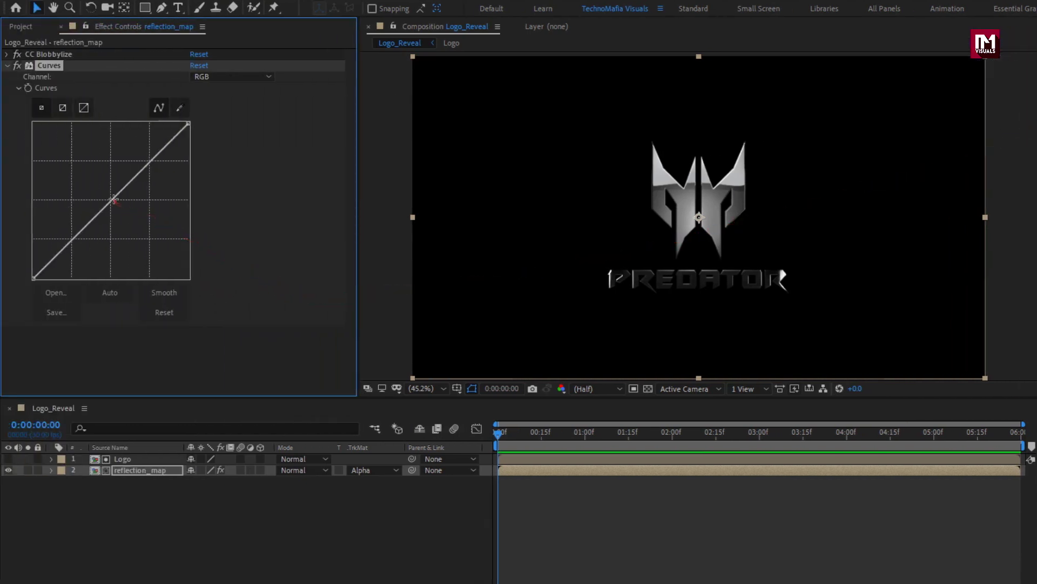
left_click(110, 198)
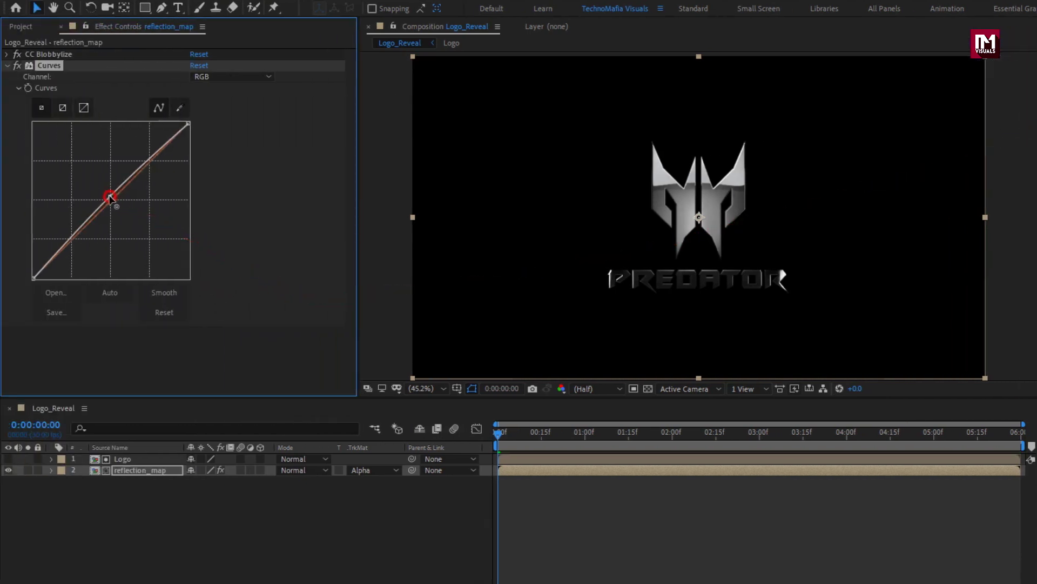
left_click(109, 196)
left_click_drag(108, 197, 101, 194)
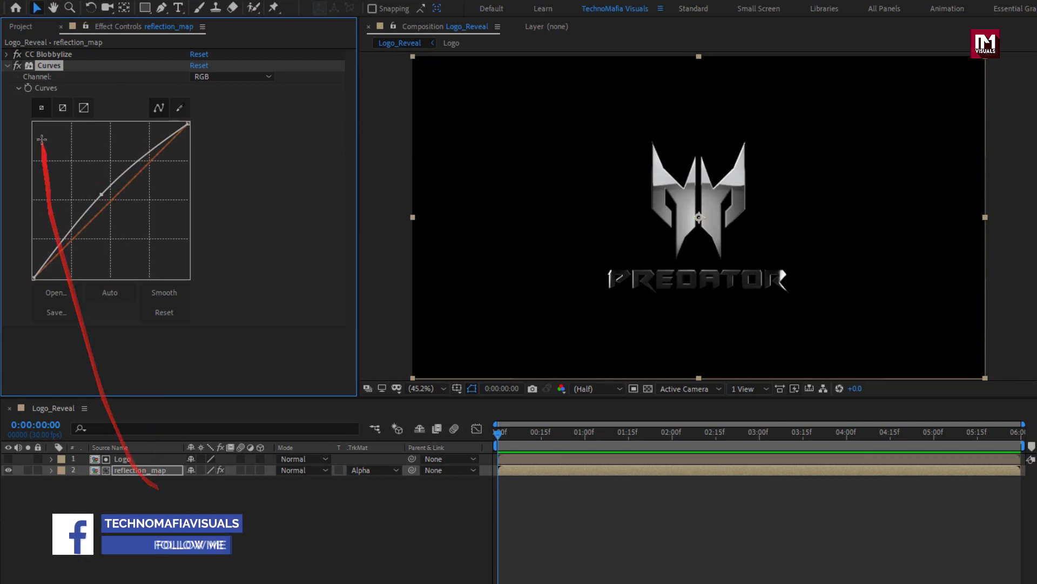
left_click(21, 27)
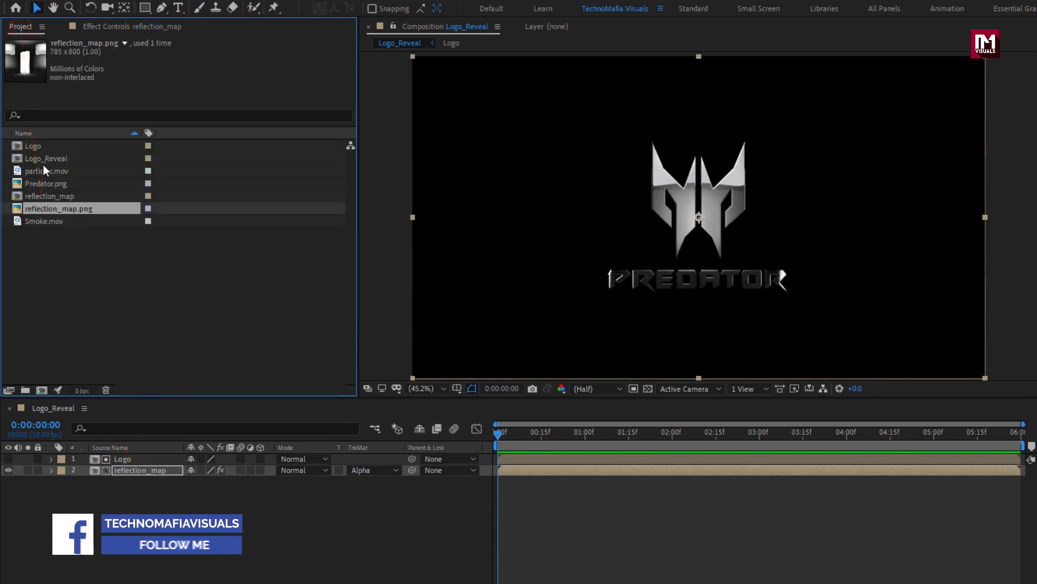
Add reflection_map and Logo from the Project panel as new top layers
left_click_drag(46, 195, 139, 456)
left_click(33, 147)
left_click_drag(34, 148, 132, 455)
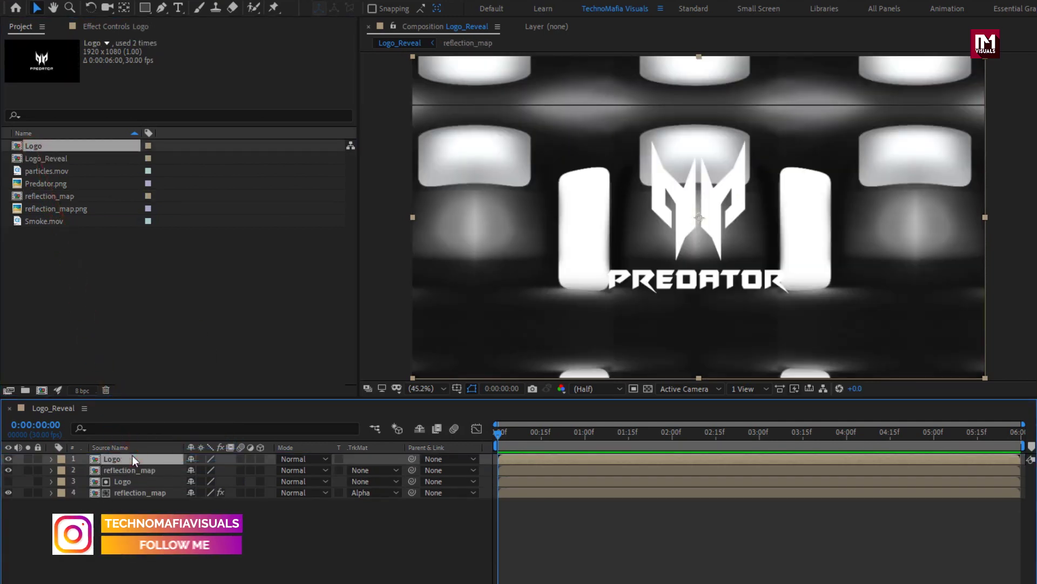
Set the new reflection_map's track matte to Alpha Matte "Logo"
left_click(128, 470)
left_click(360, 470)
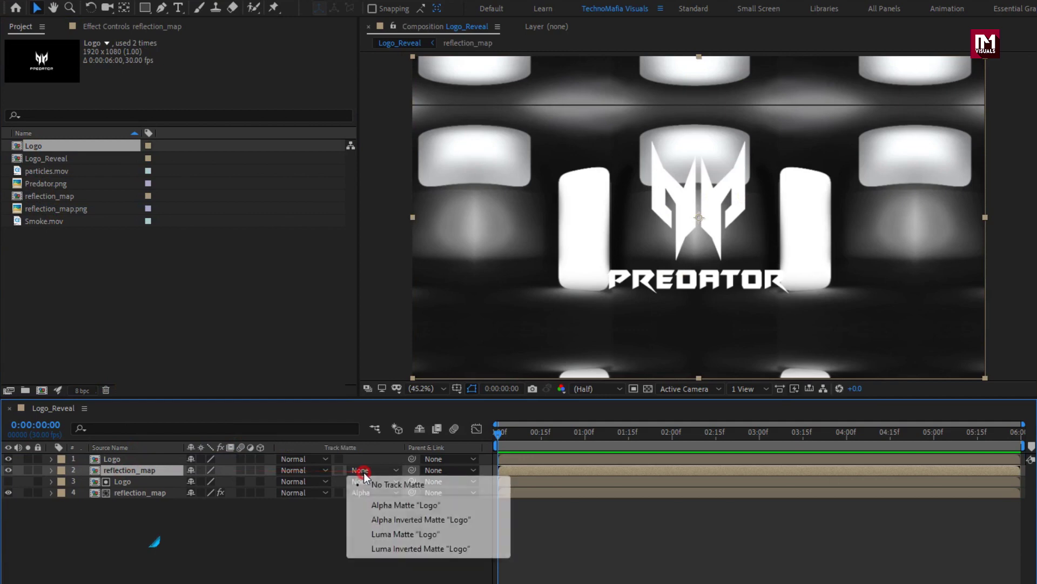
left_click(440, 505)
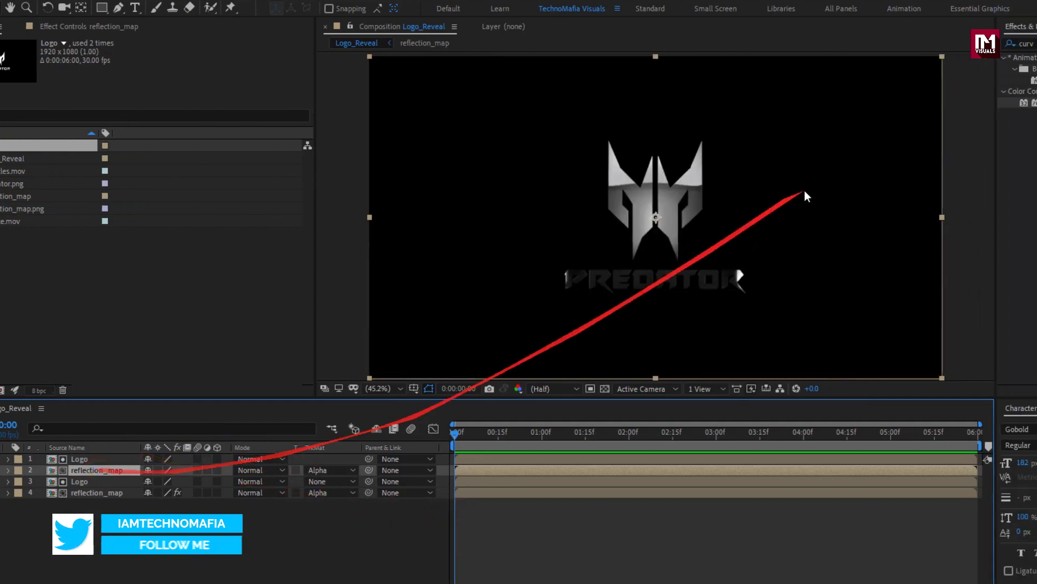
left_click(1036, 43)
type("curv")
type("cc g")
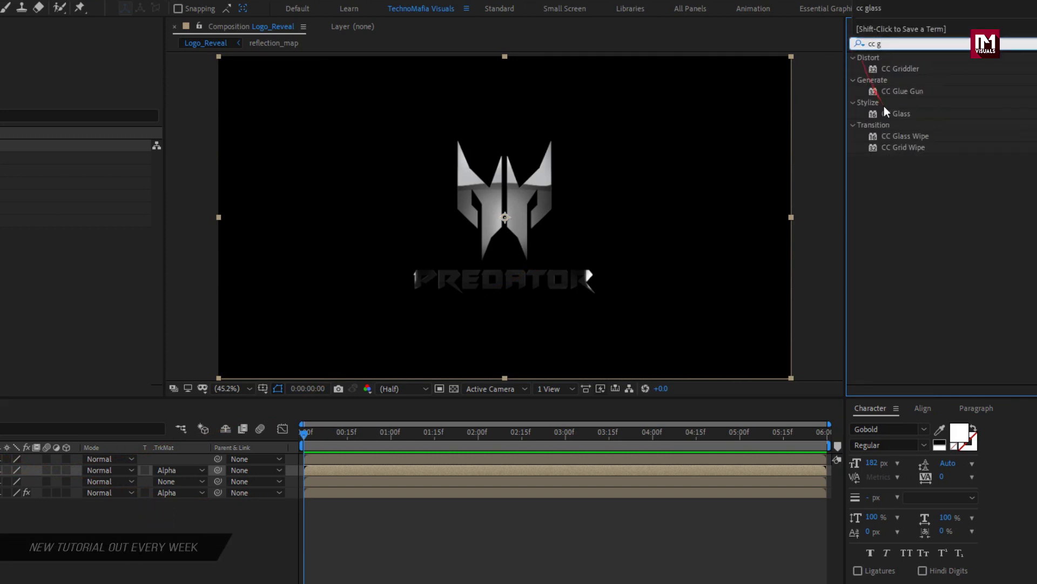
Apply CC Glass to the new reflection_map with Logo's alpha as the bump map
double_click(896, 114)
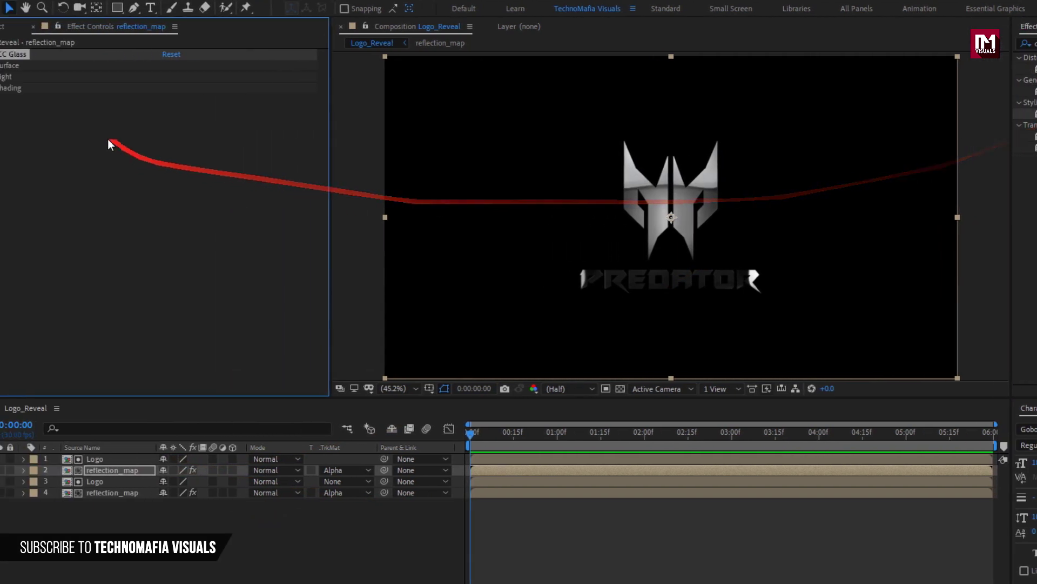
left_click(19, 65)
left_click(207, 76)
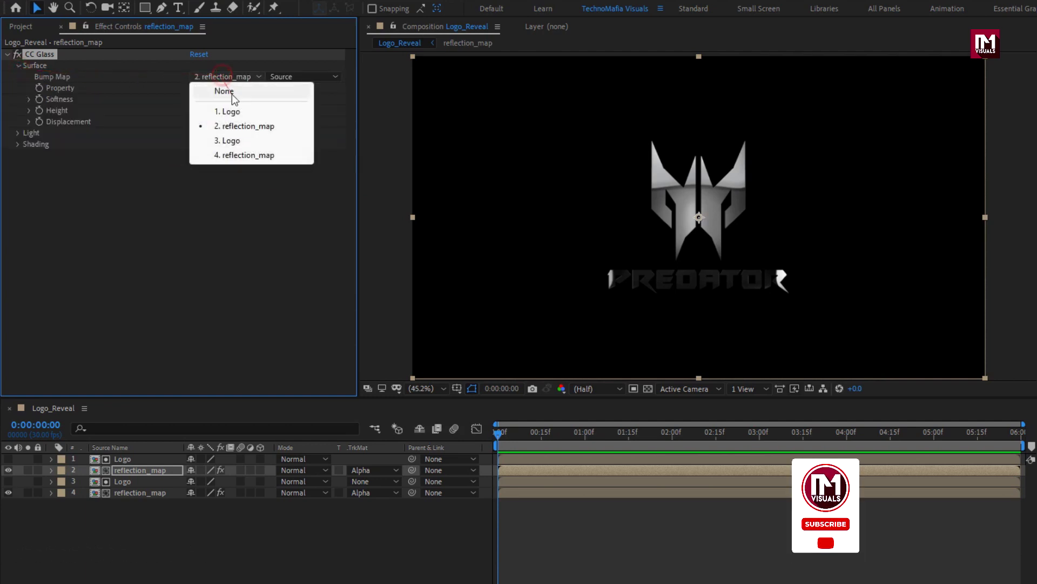
left_click(246, 113)
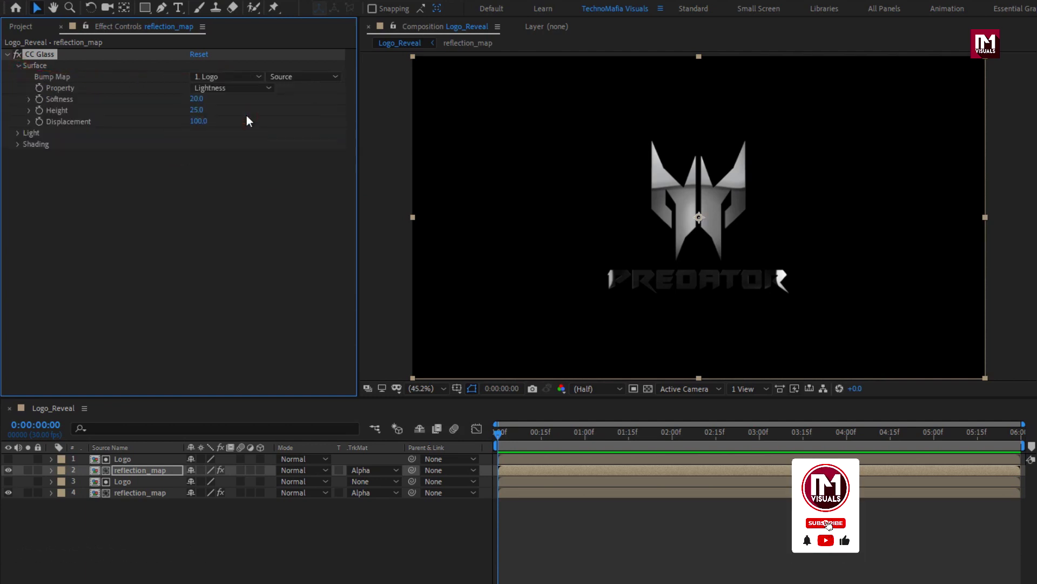
left_click(235, 89)
left_click(239, 144)
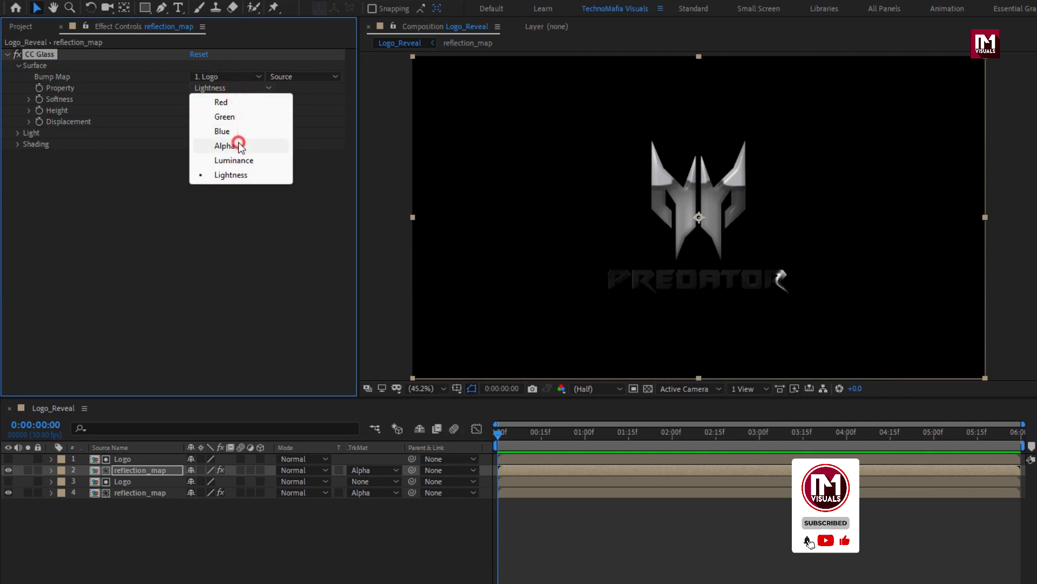
Set CC Glass Softness to 10, Height to 10 and Displacement to -200
left_click(194, 99)
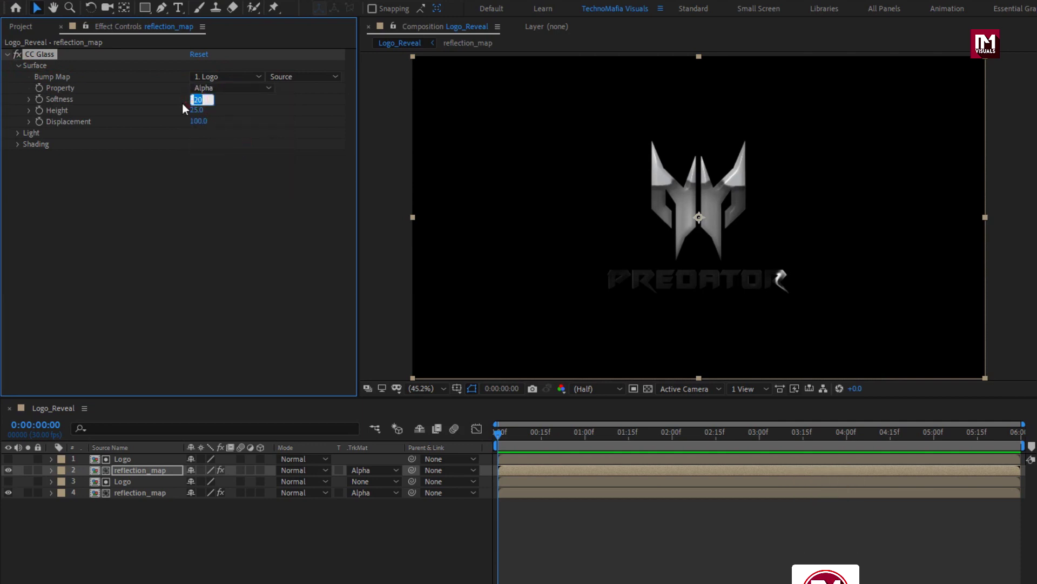
type("10")
key("Return")
left_click(195, 109)
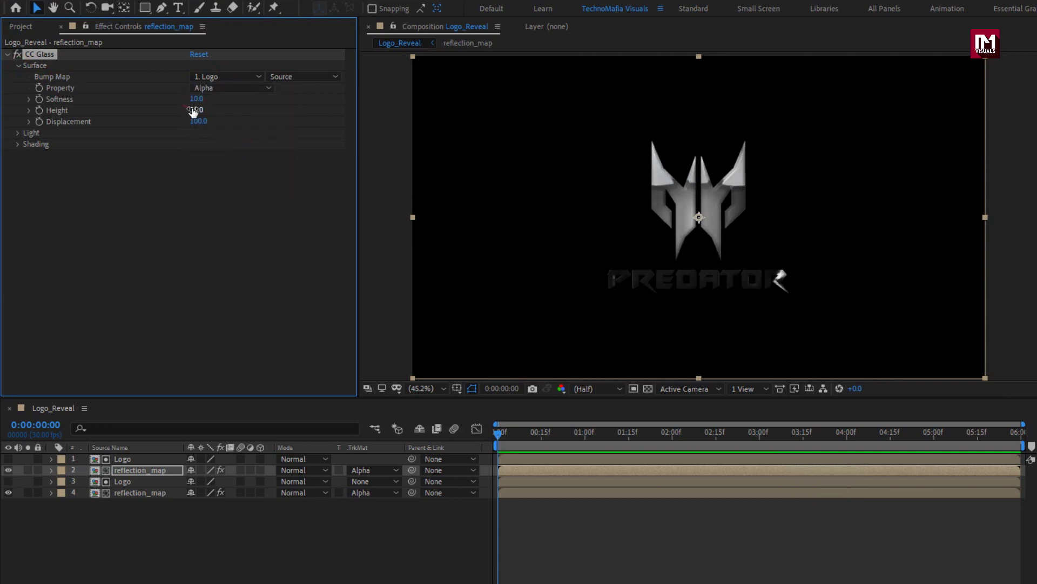
type("10")
key("Return")
left_click(197, 123)
type("-")
key("Return")
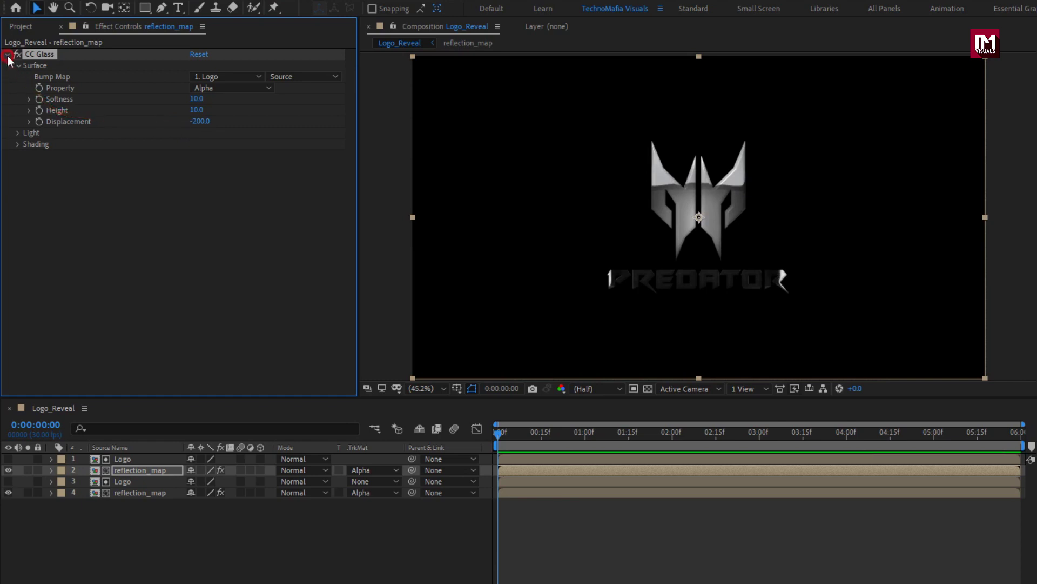
left_click(10, 60)
Apply CC Blobbylize to the new reflection_map using the Logo layer's alpha as blob source
left_click(900, 44)
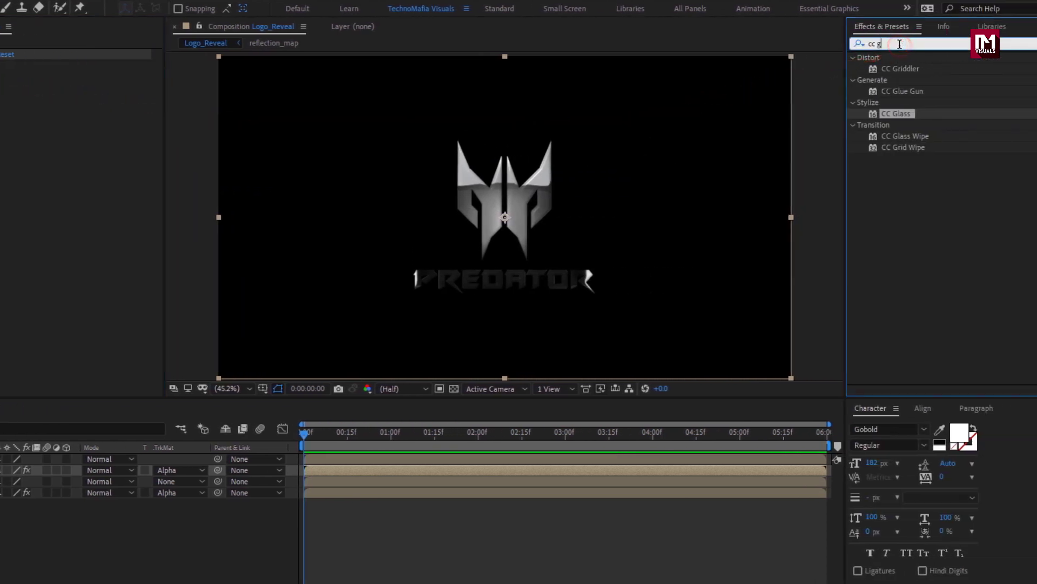
key("BackSpace")
type("bl")
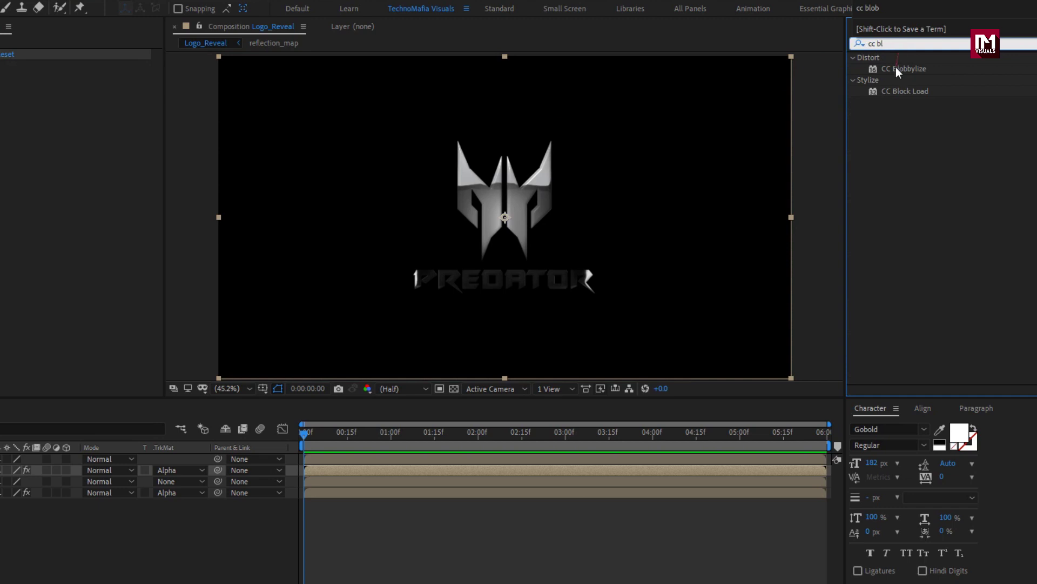
left_click_drag(896, 67, 374, 190)
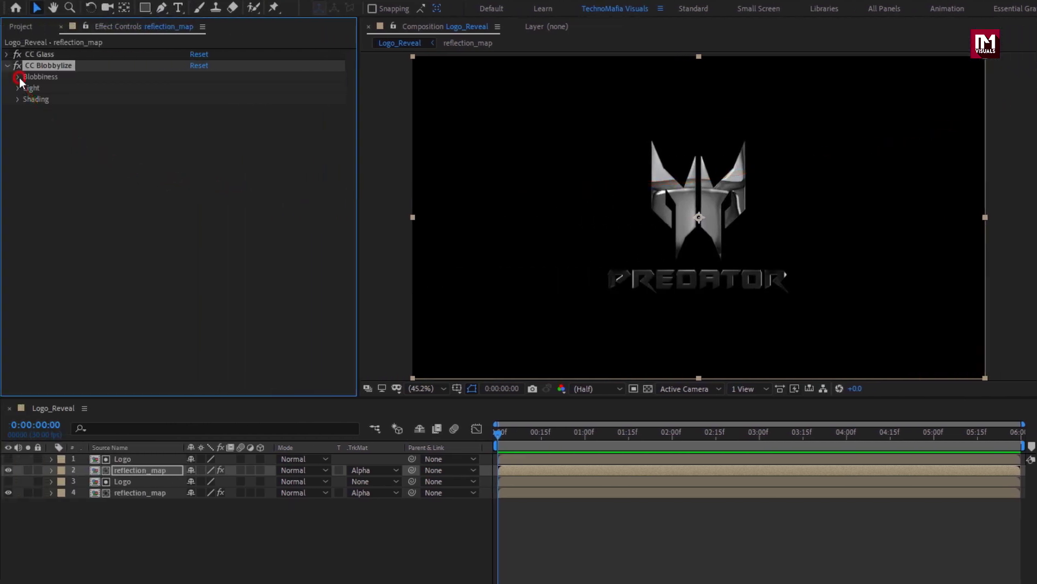
left_click(18, 77)
left_click(247, 87)
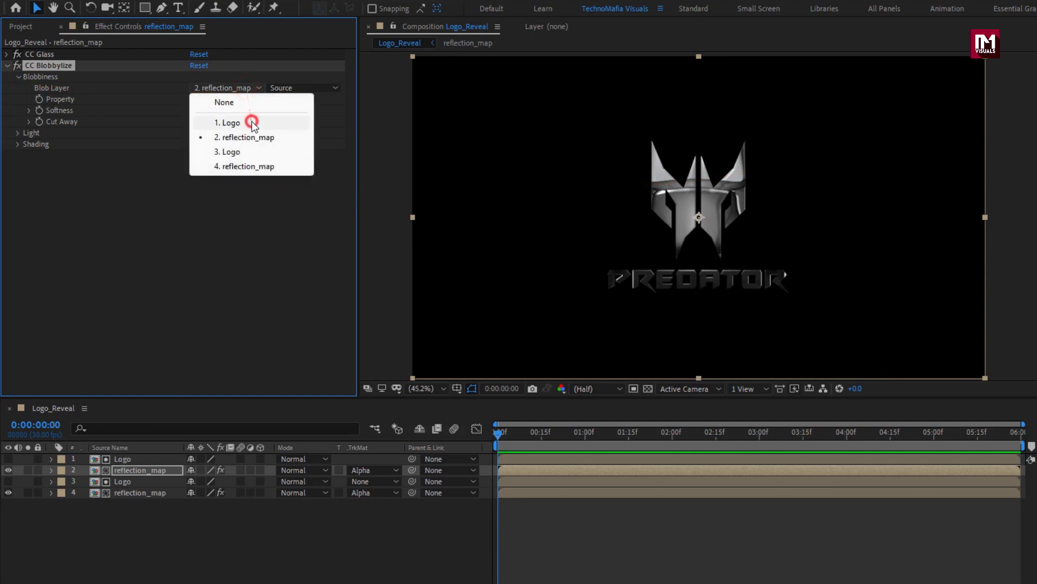
left_click(252, 124)
left_click(232, 99)
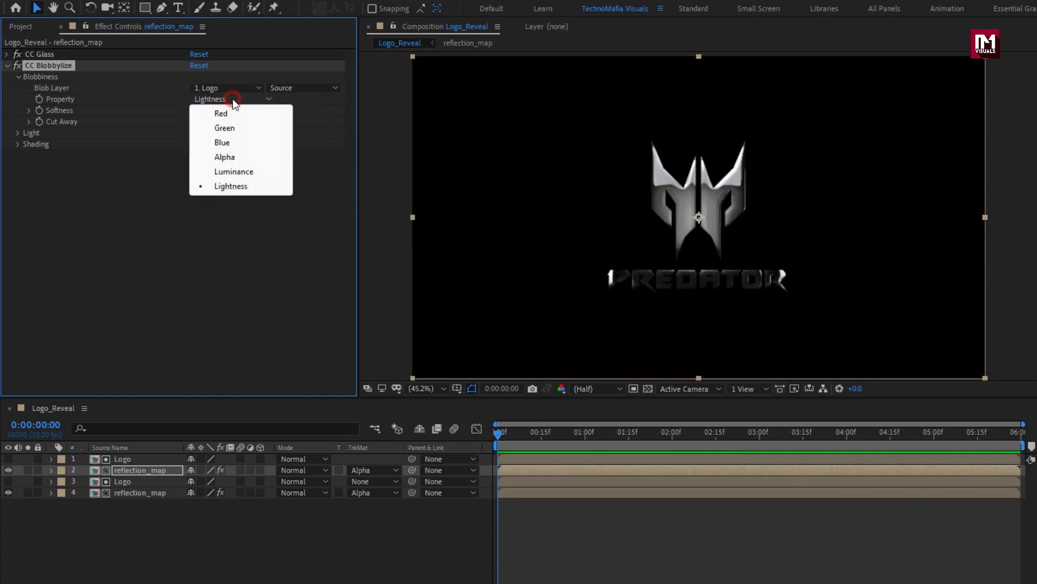
left_click(238, 158)
Set this CC Blobbylize to Softness 2.0 and Cut Away 0.0
left_click(198, 111)
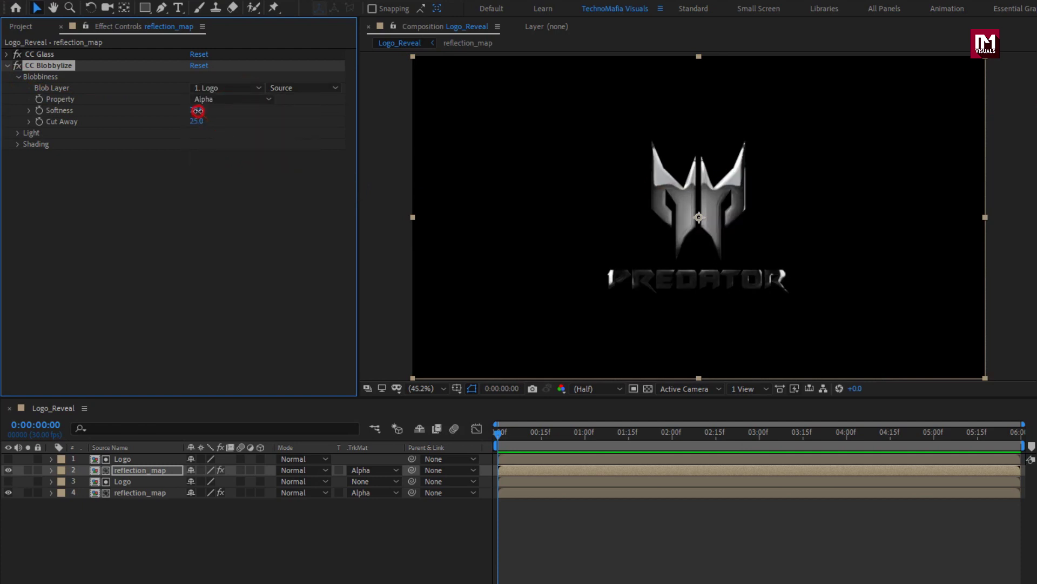
type("2")
key("Return")
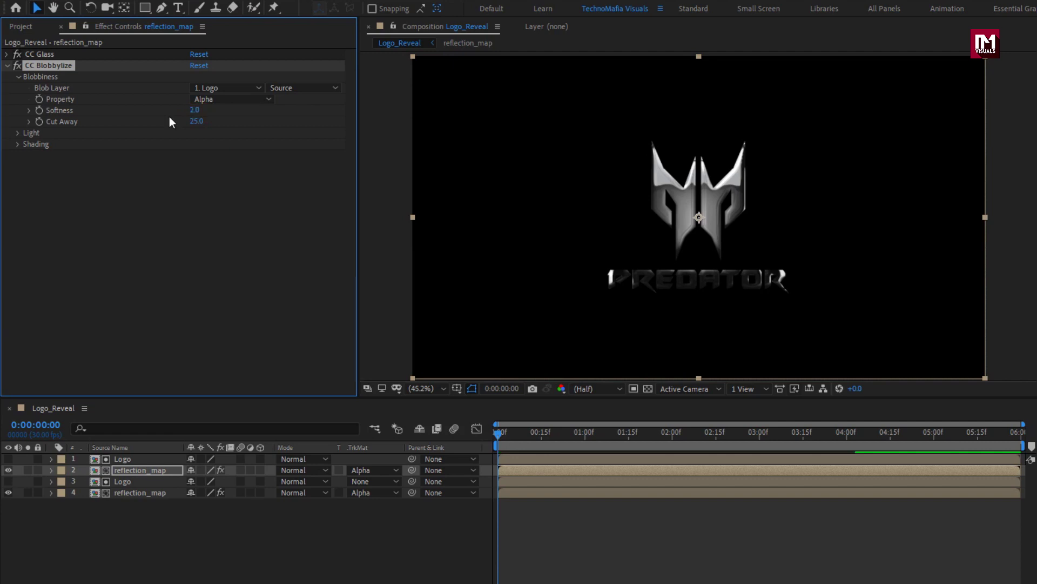
left_click(194, 121)
type("0")
key("Return")
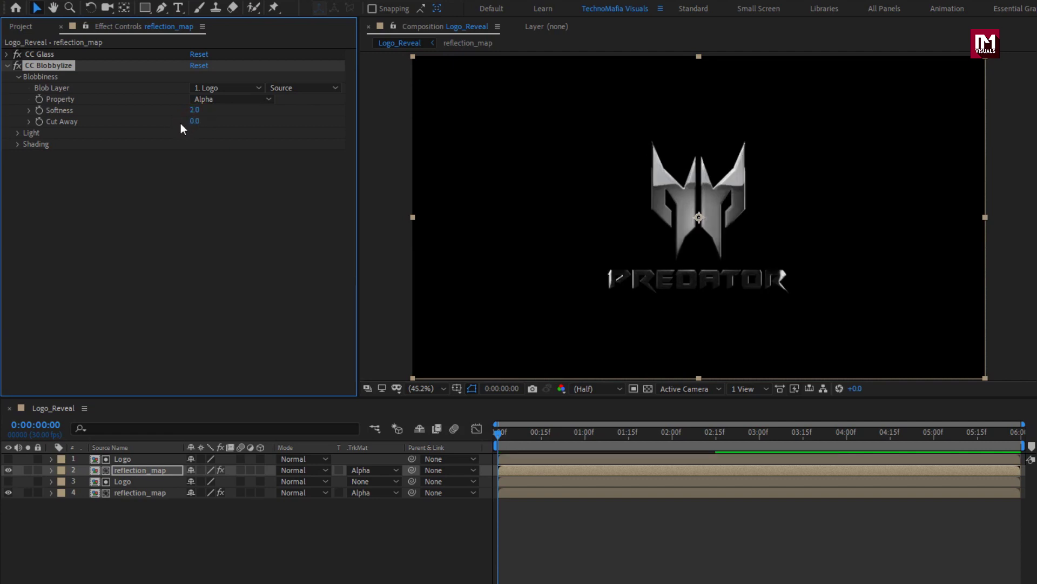
left_click(7, 65)
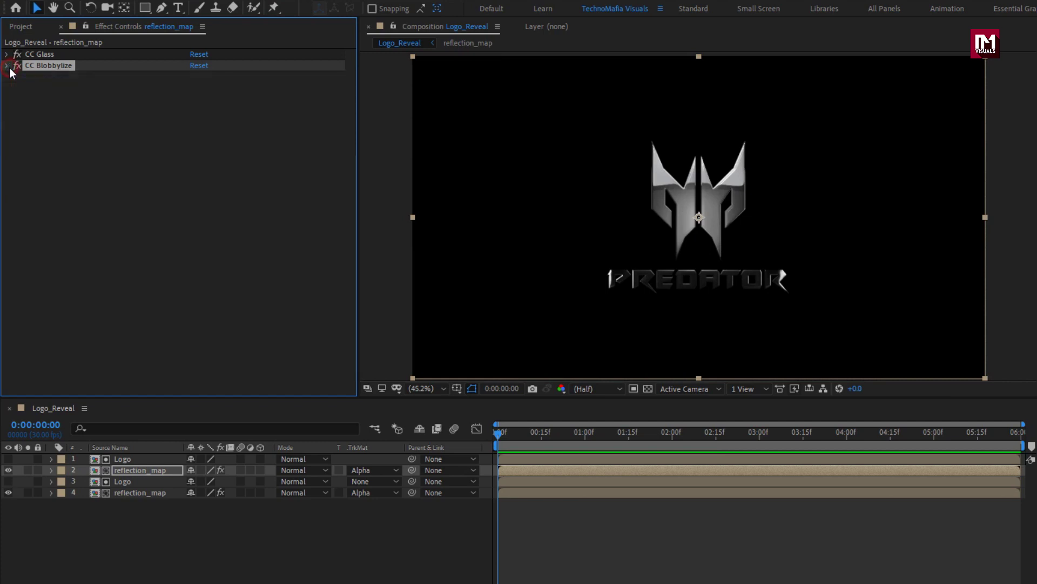
left_click(977, 43)
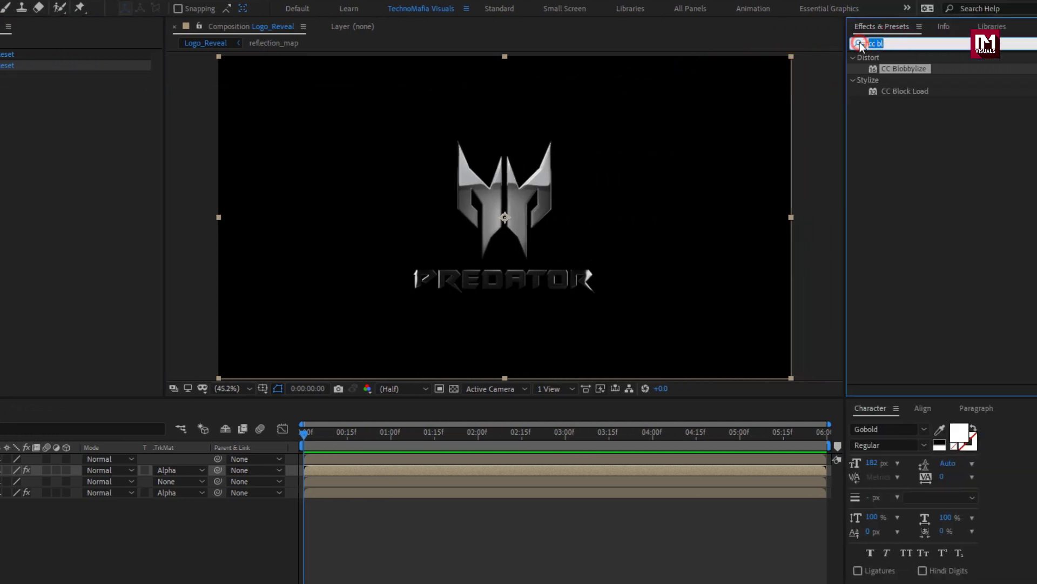
Apply Curves to reflection_map and bend its RGB curve into an S, raising highlights and lowering shadows
type("curv")
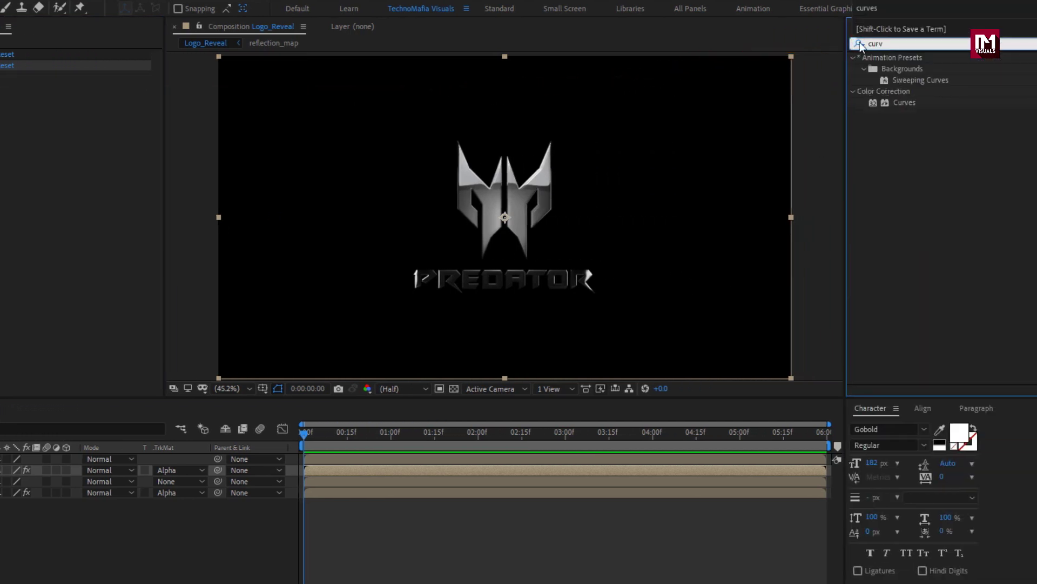
double_click(905, 103)
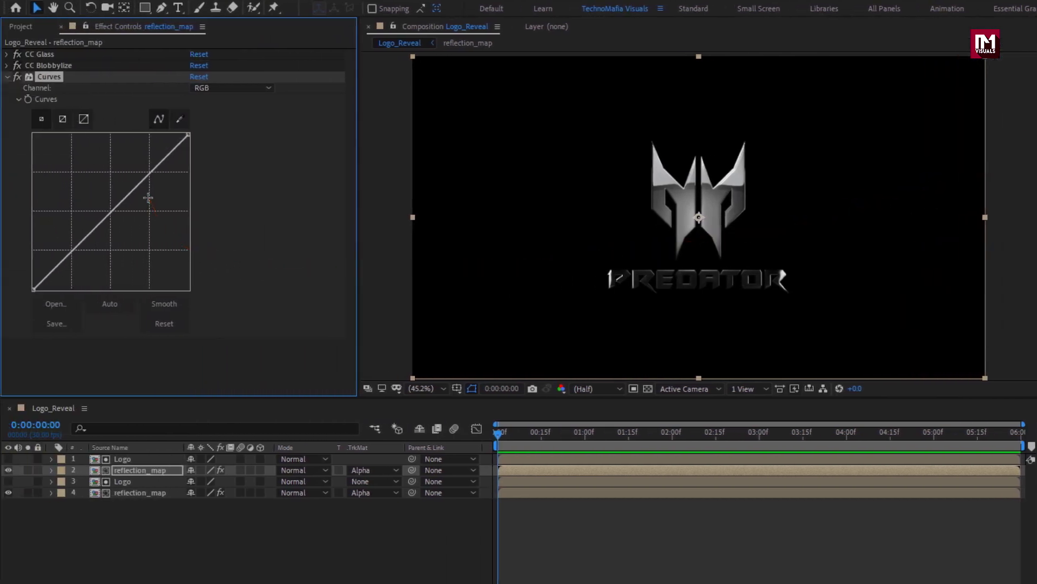
left_click_drag(151, 173, 134, 164)
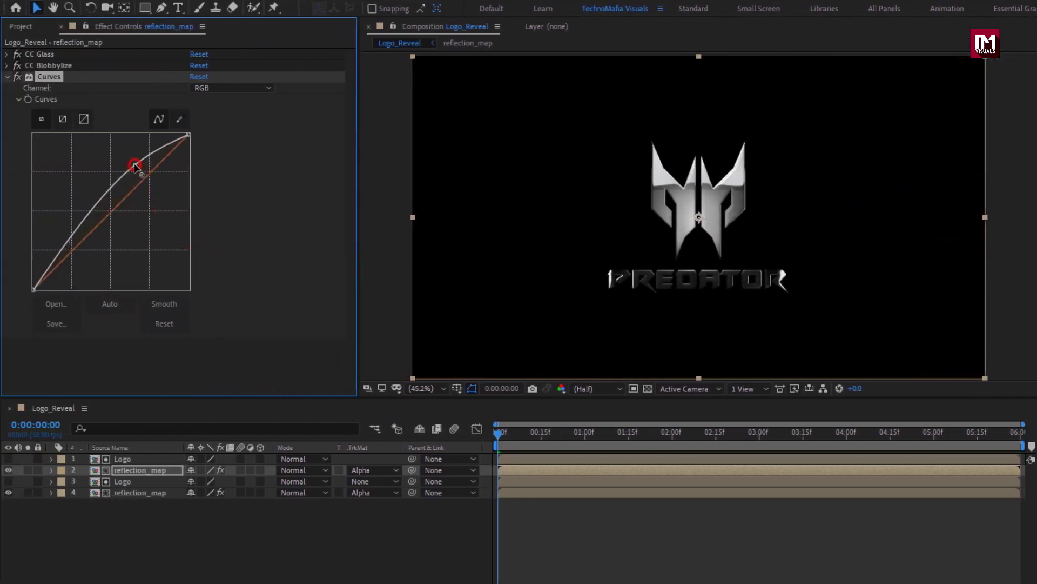
left_click_drag(70, 242, 71, 251)
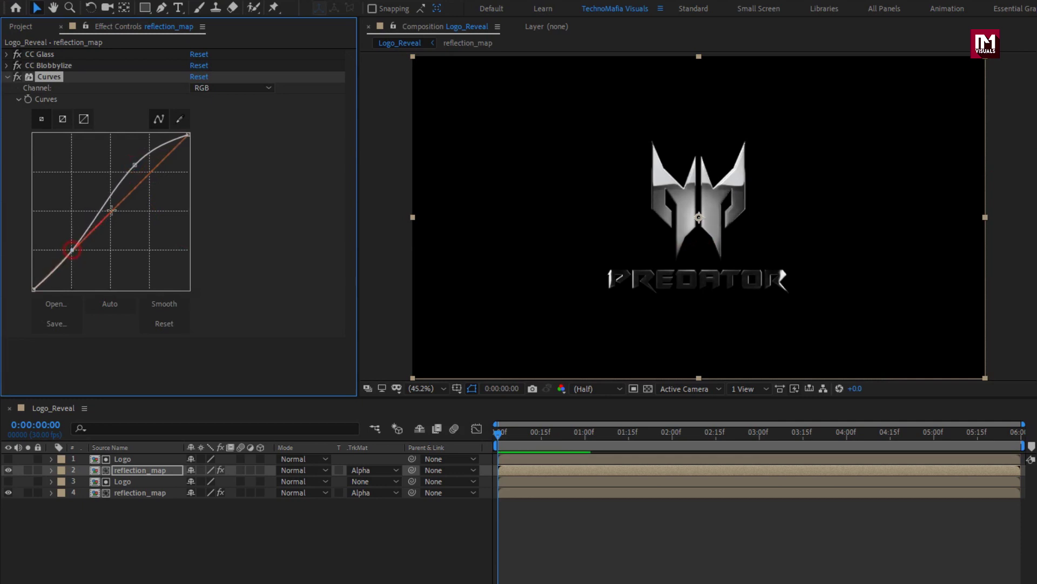
left_click_drag(134, 164, 136, 162)
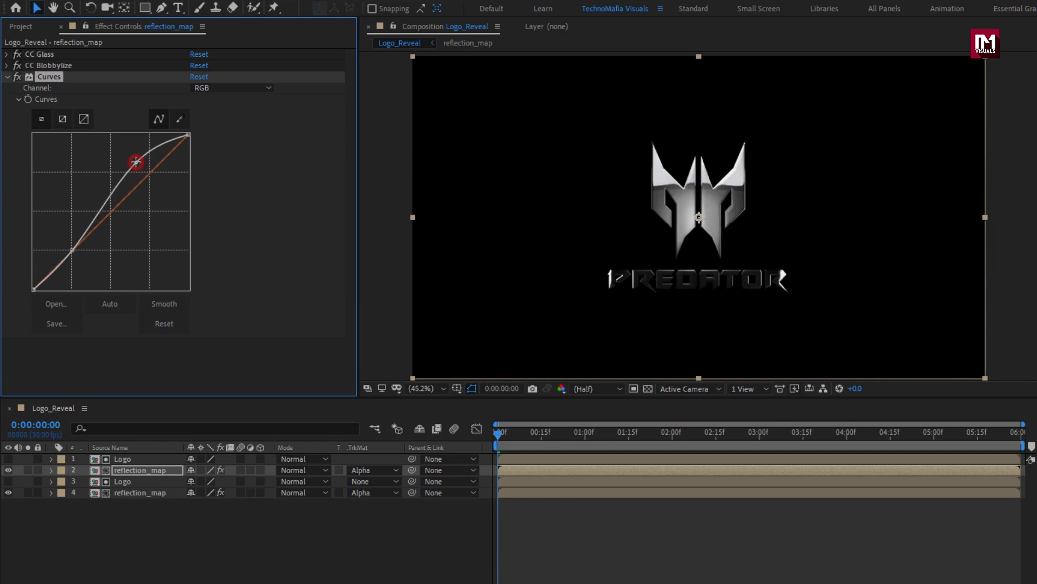
Apply Simple Choker to the top Logo layer with Choke Matte set to 20
left_click(127, 458)
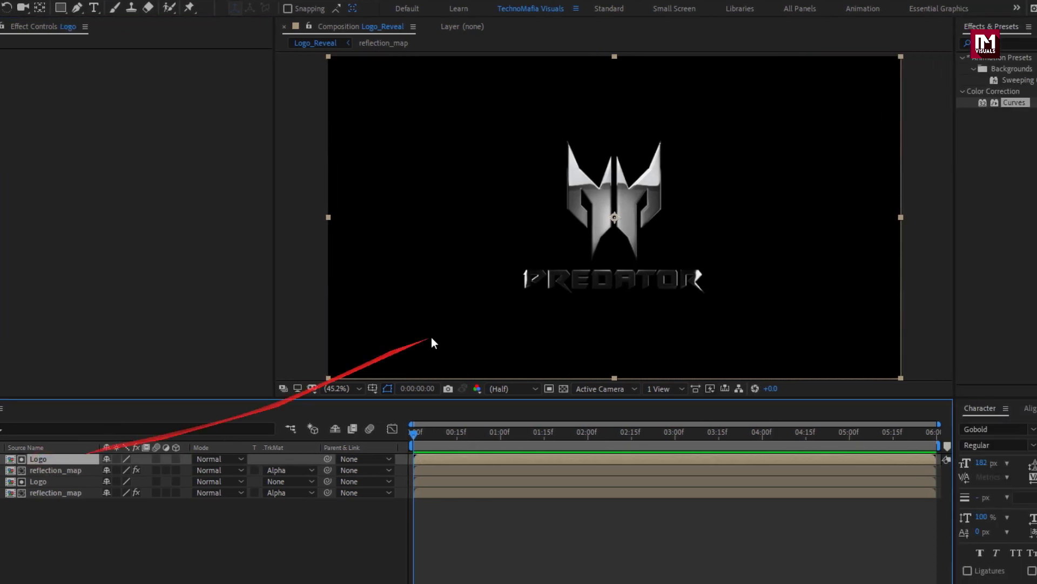
left_click(973, 43)
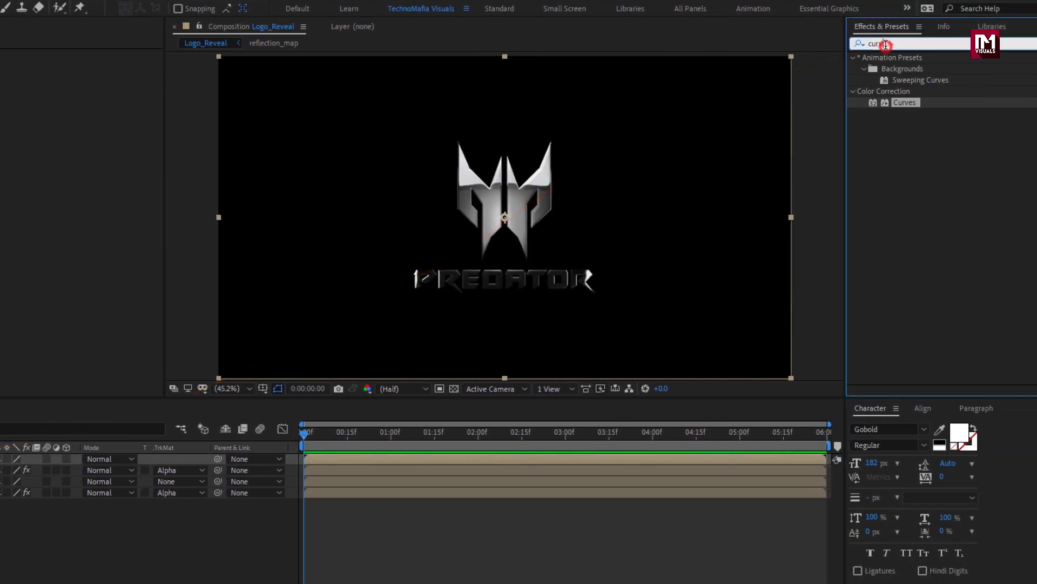
type("sim")
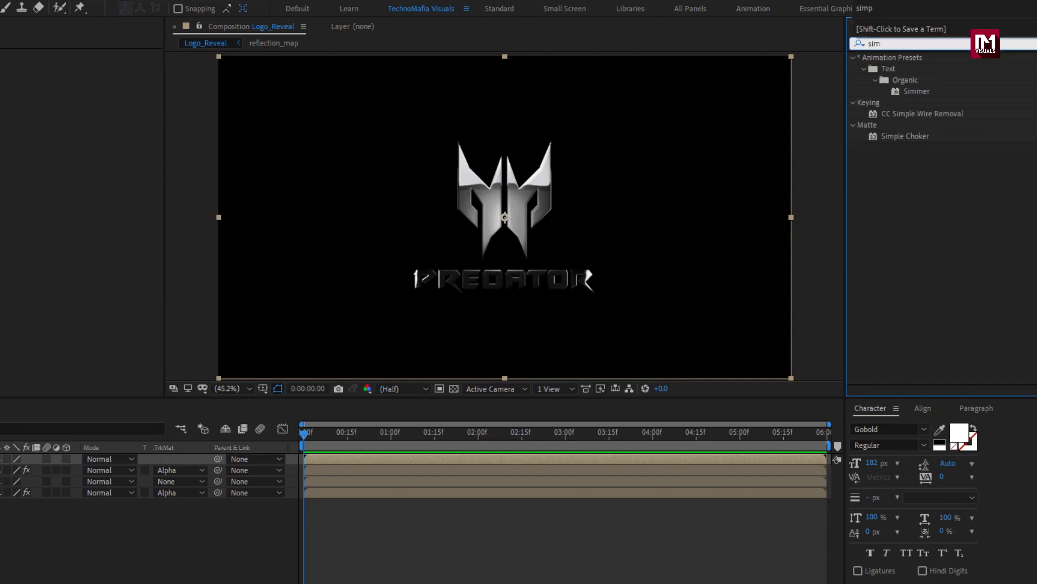
double_click(898, 138)
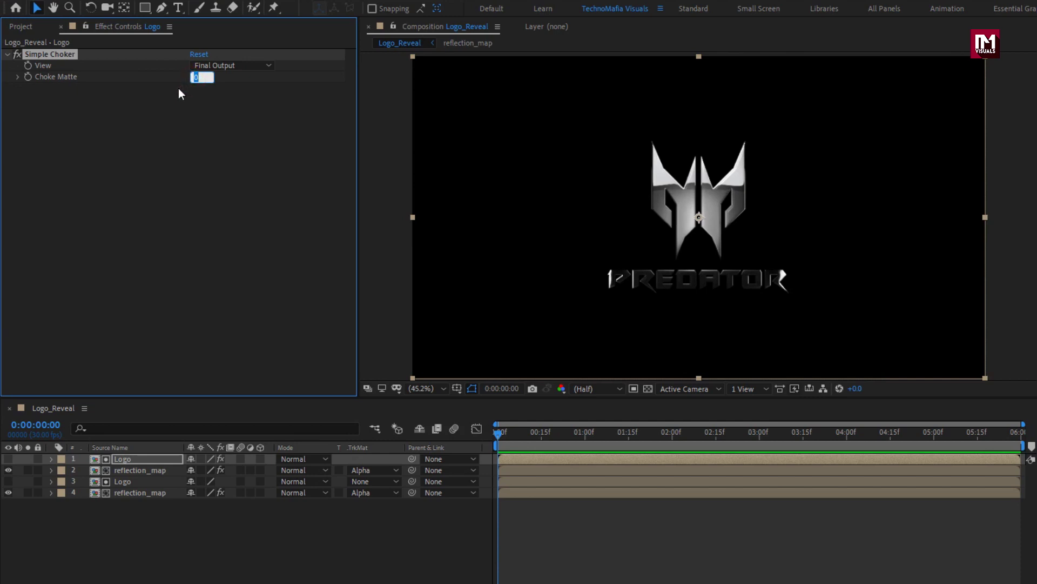
type("20")
key("Return")
Soften the reflection_map Curves points and move the playhead to 0:00:01:14
mouse_move(177, 92)
left_mouse_down()
mouse_move(135, 336)
mouse_move(72, 250)
left_mouse_up()
left_click(137, 468)
mouse_move(136, 162)
left_mouse_down()
mouse_move(120, 169)
mouse_move(143, 162)
left_mouse_up()
left_click_drag(73, 249, 70, 249)
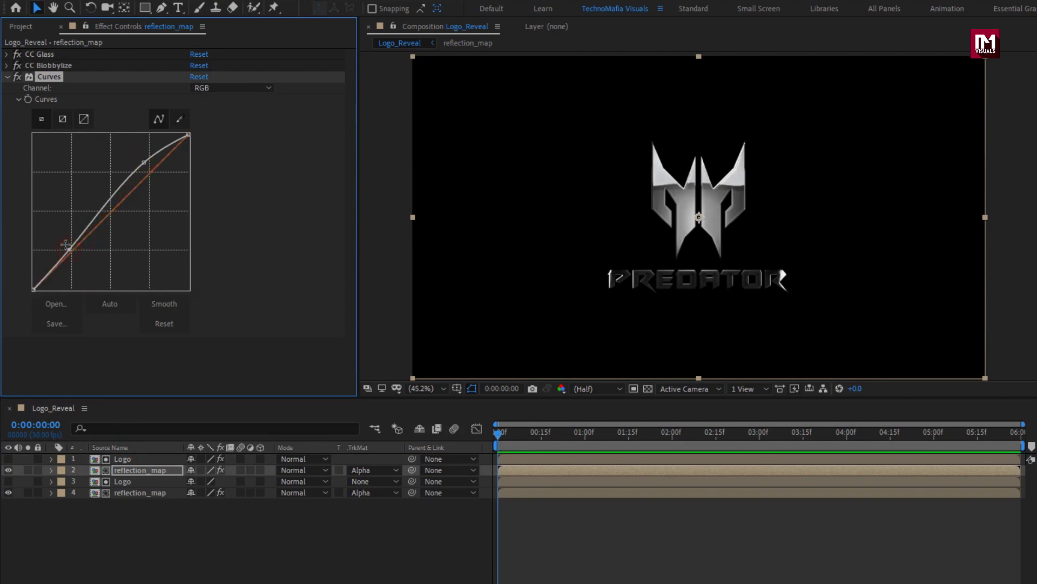
left_click(626, 432)
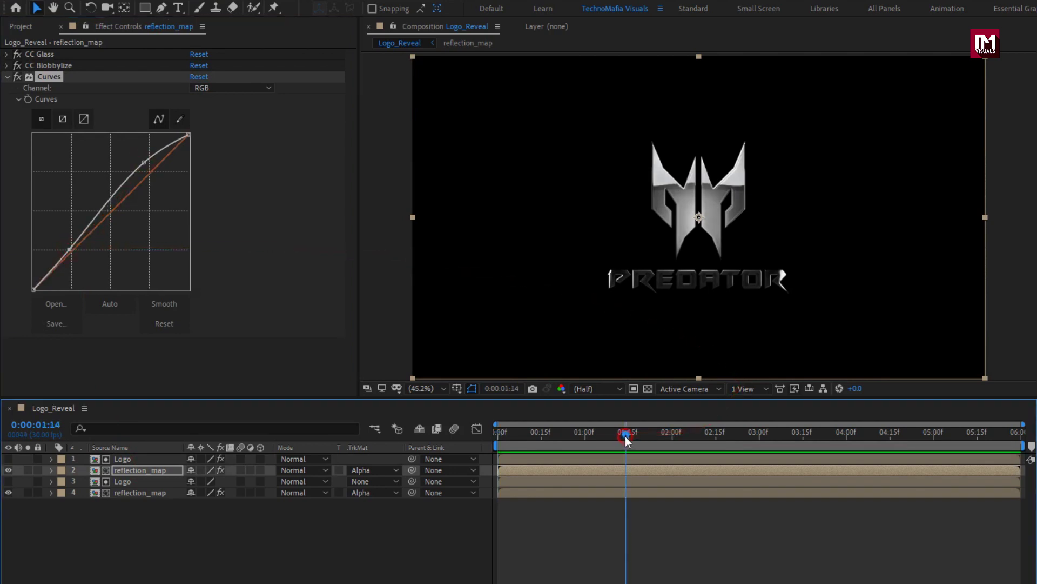
Add a new adjustment layer at the top of the composition
left_click(158, 523)
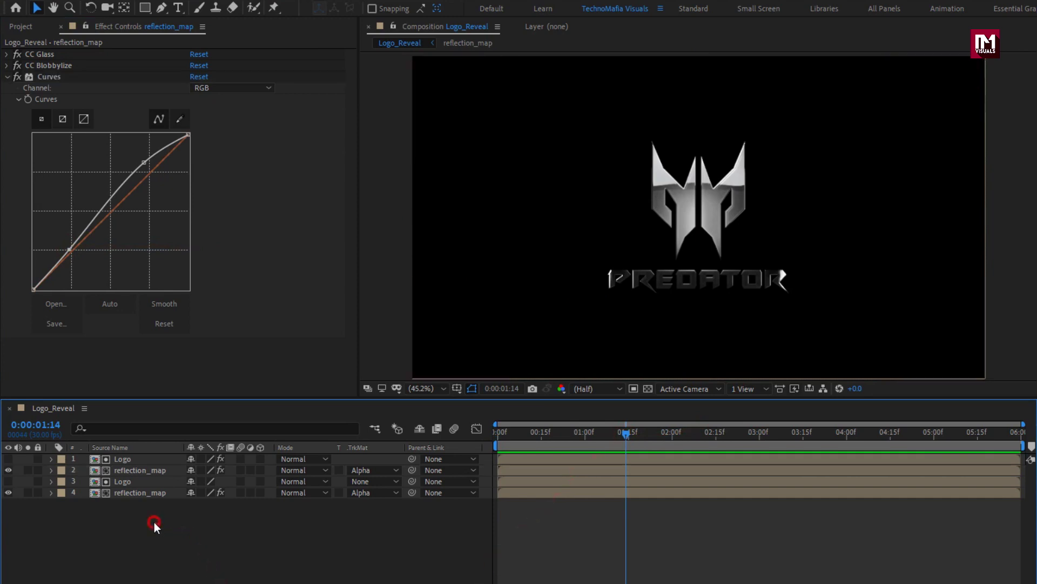
right_click(154, 522)
mouse_move(268, 377)
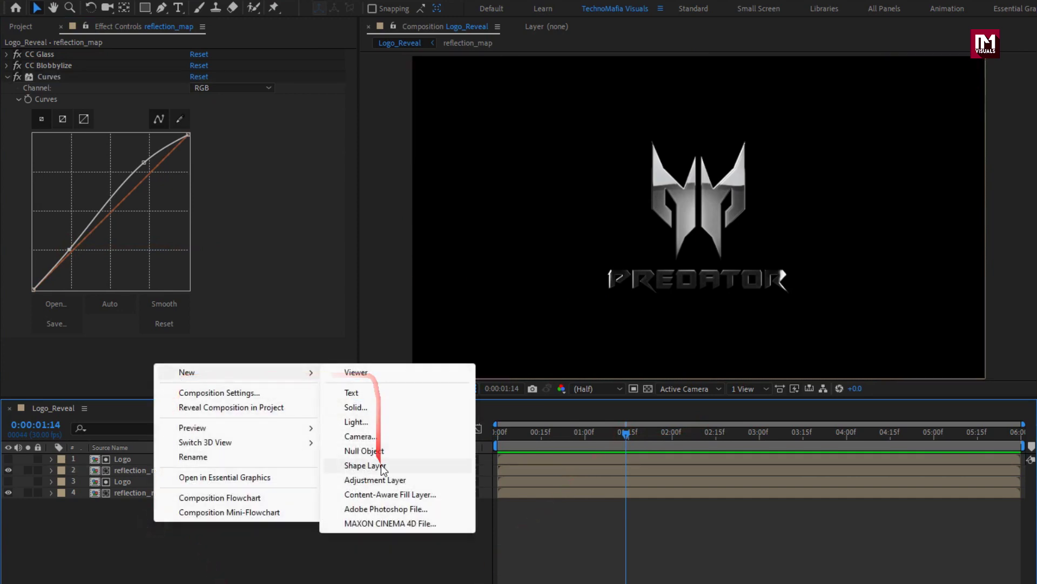
left_click(373, 480)
Apply Curves to the adjustment layer with the midtones lifted slightly, then select all five layers
left_click(995, 43)
type("curv")
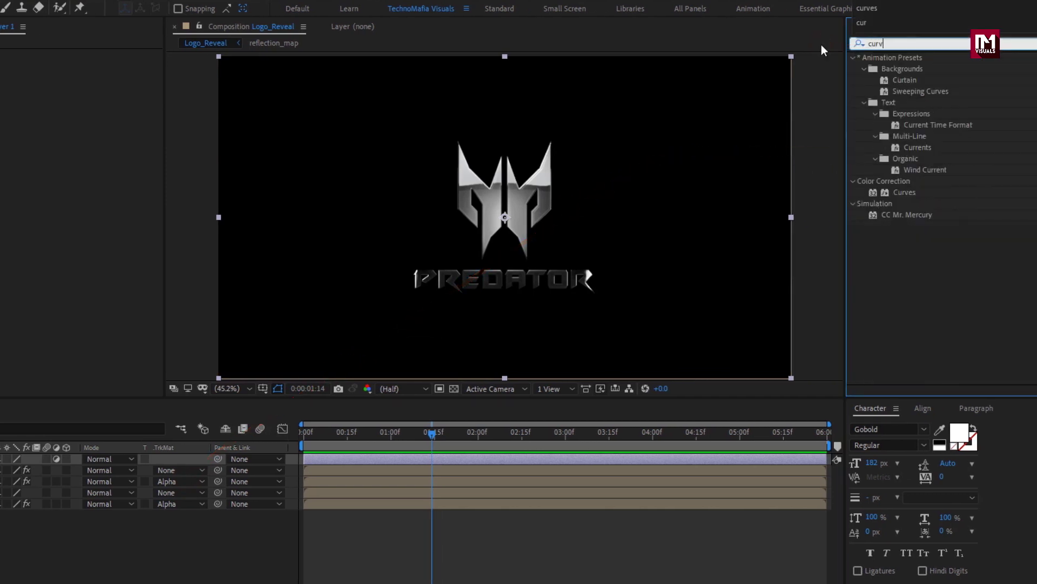
left_click(905, 103)
double_click(906, 102)
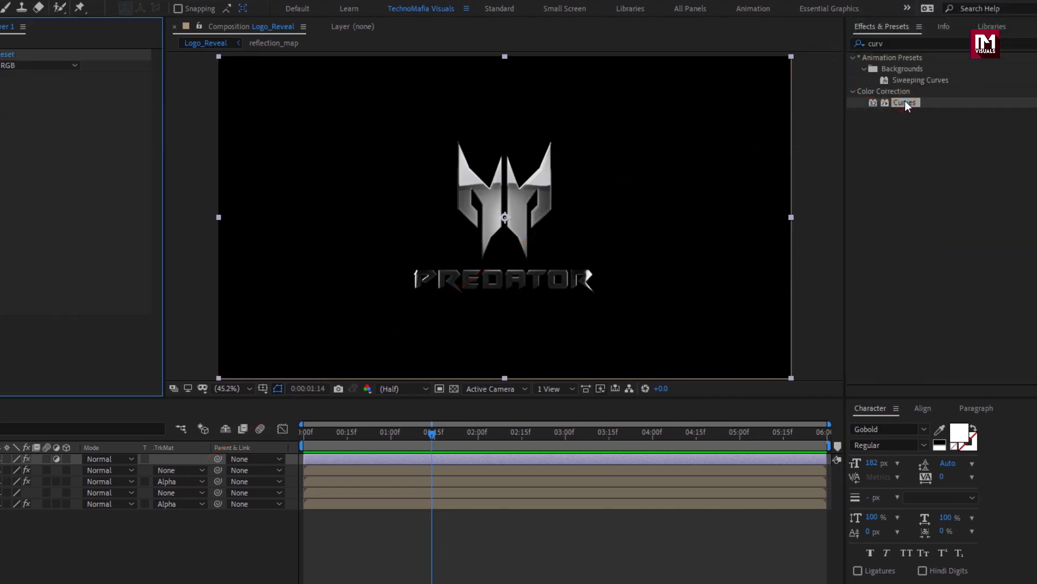
mouse_move(104, 195)
left_mouse_down()
mouse_move(87, 176)
mouse_move(100, 184)
left_mouse_up()
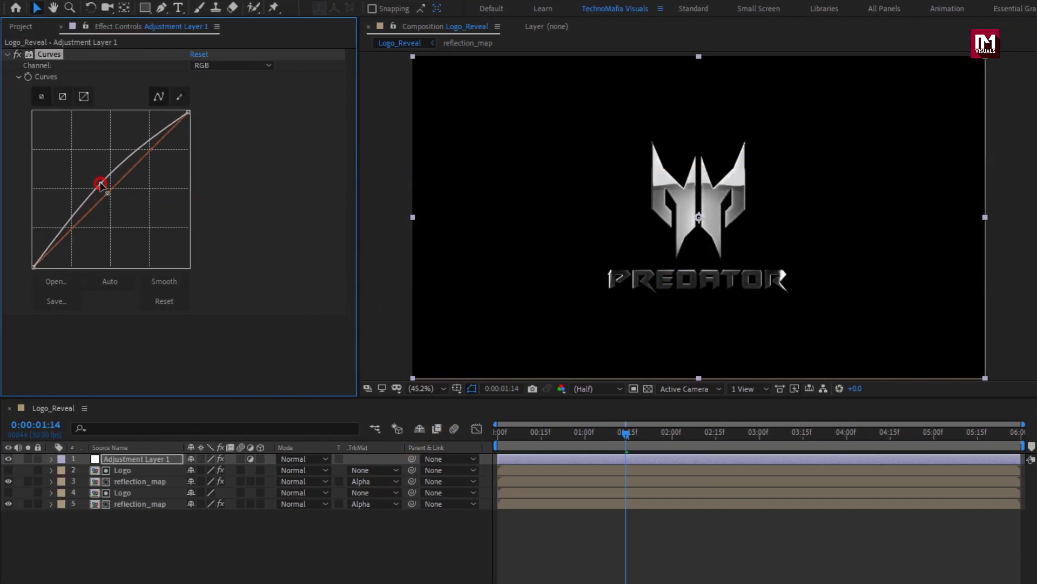
left_click(136, 517)
left_click_drag(138, 517, 118, 462)
Pre-compose the five selected Logo_Reveal layers into a new Glossy_logo composition
right_click(119, 462)
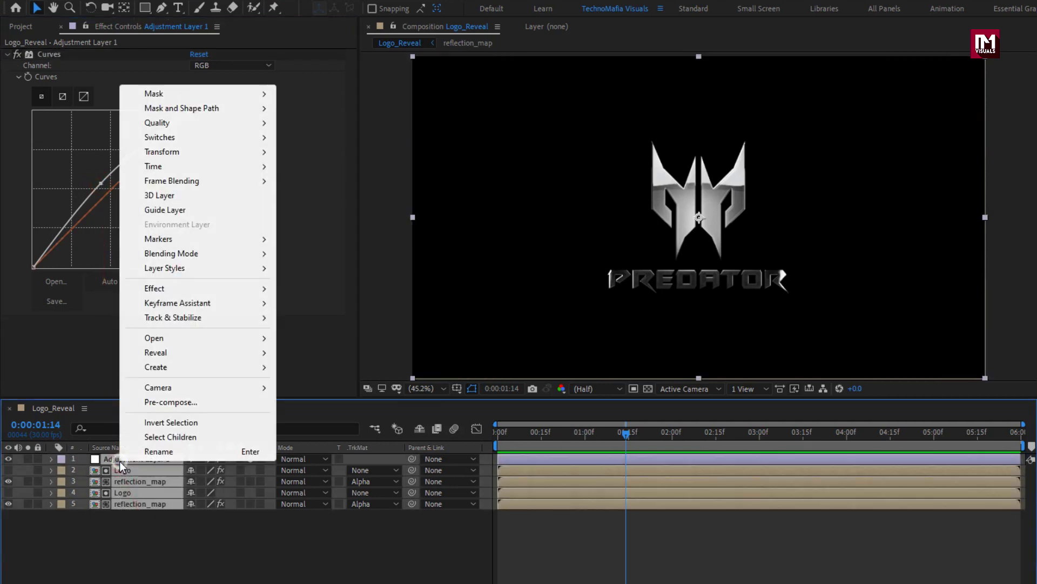
left_click(154, 404)
type("Glossy_logo")
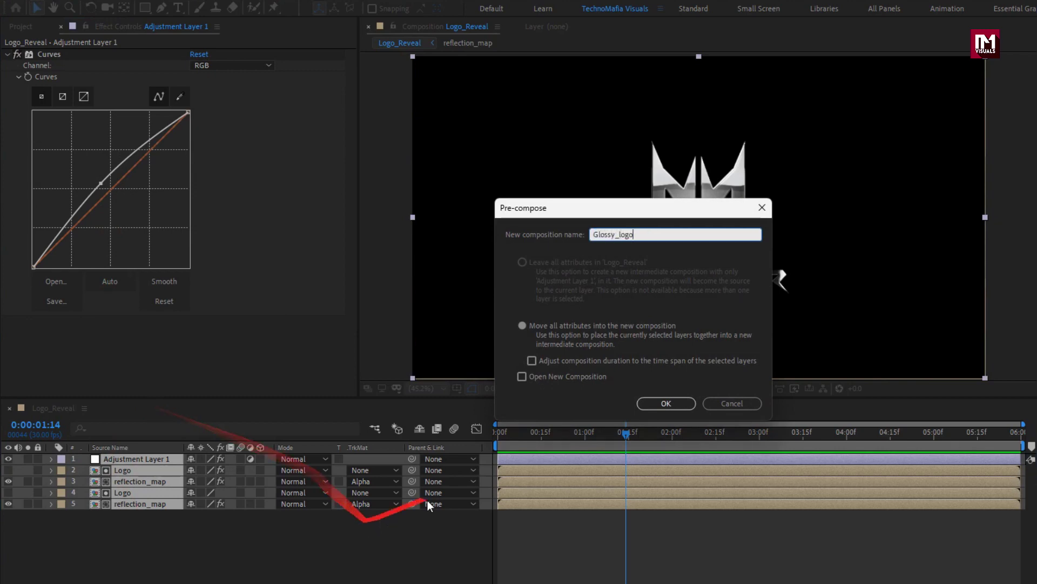
left_click(654, 402)
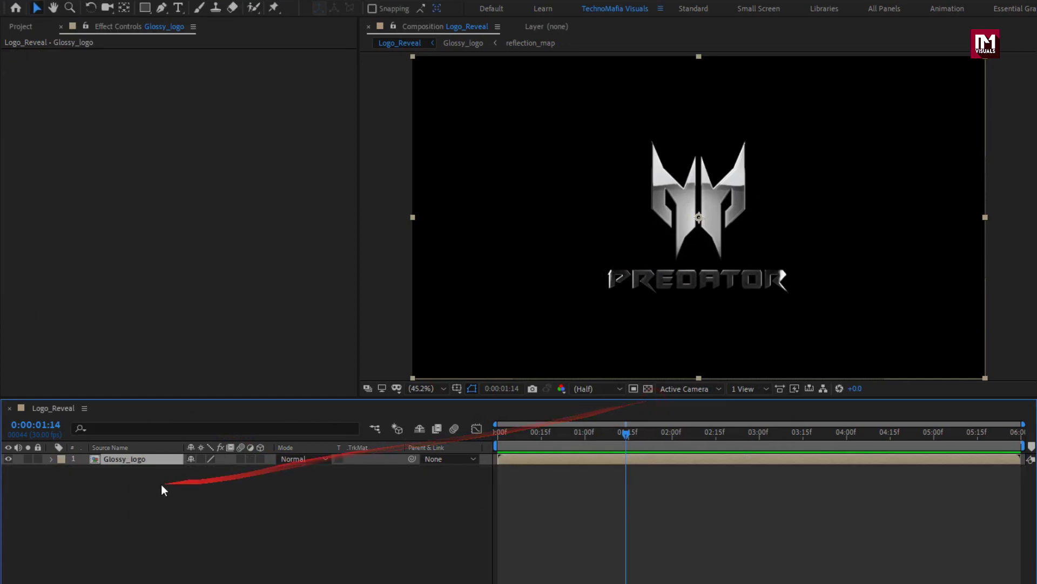
left_click(161, 484)
Create a new solid layer named BG
right_click(158, 475)
mouse_move(265, 484)
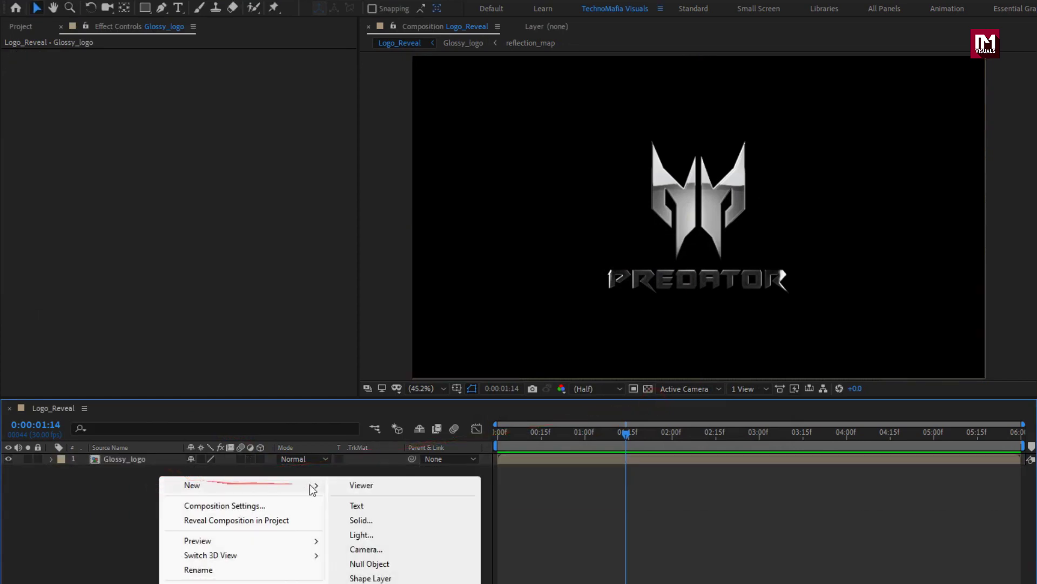
left_click(361, 519)
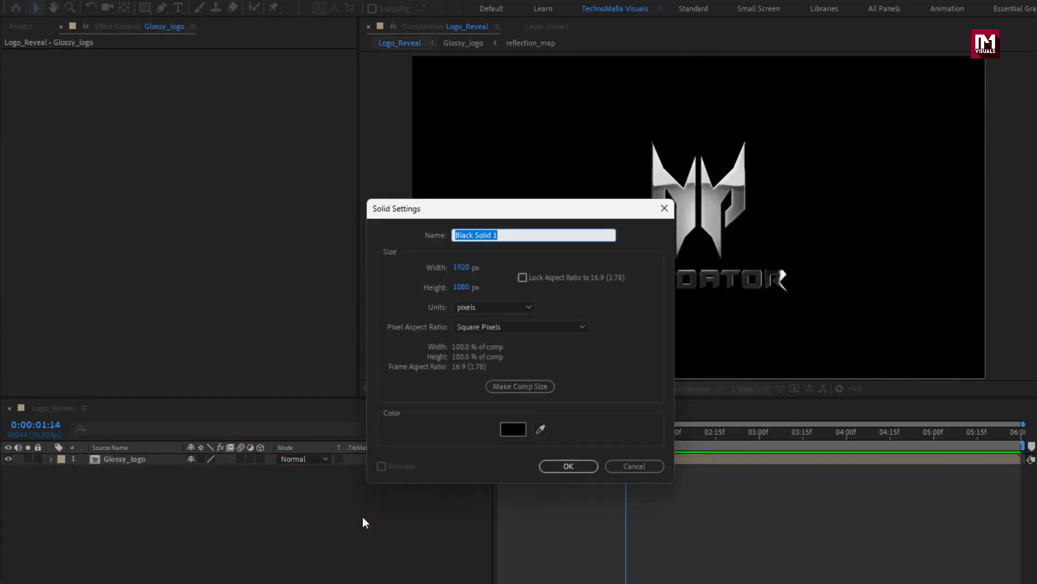
left_click(557, 465)
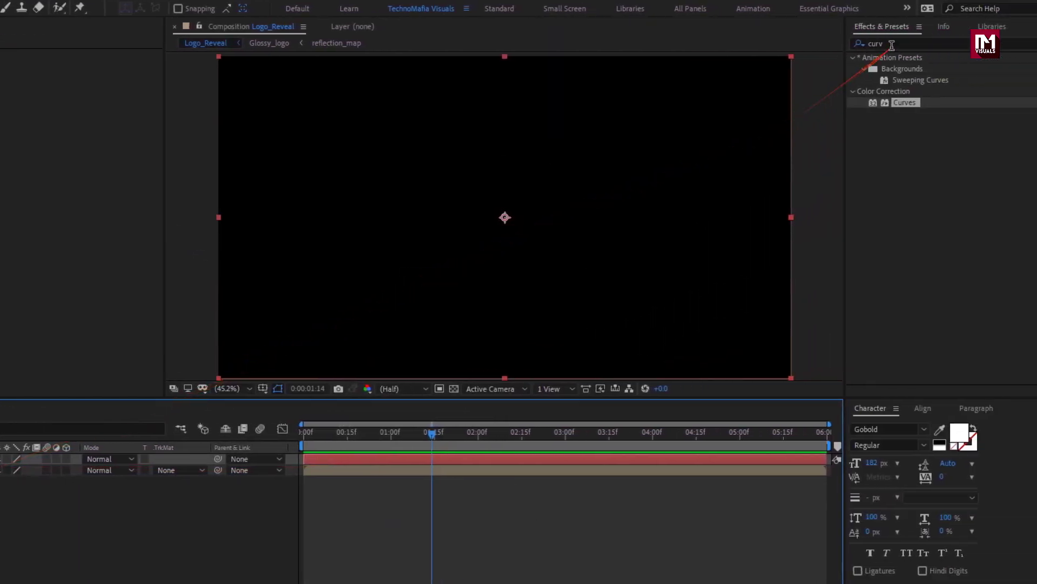
Fill the BG solid with dark navy 01080F and move it below Glossy_logo
double_click(947, 44)
type("fill")
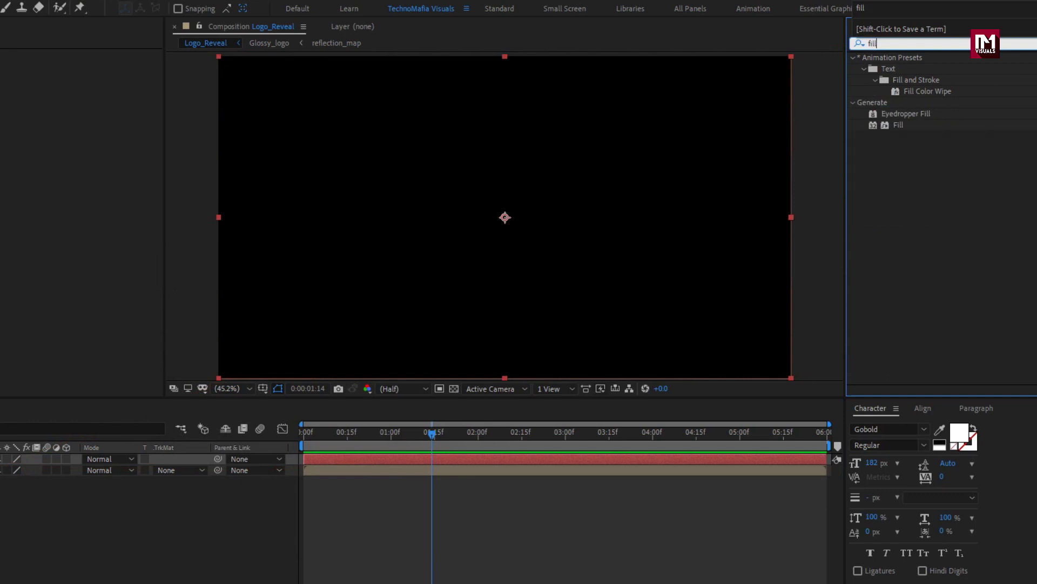
double_click(898, 125)
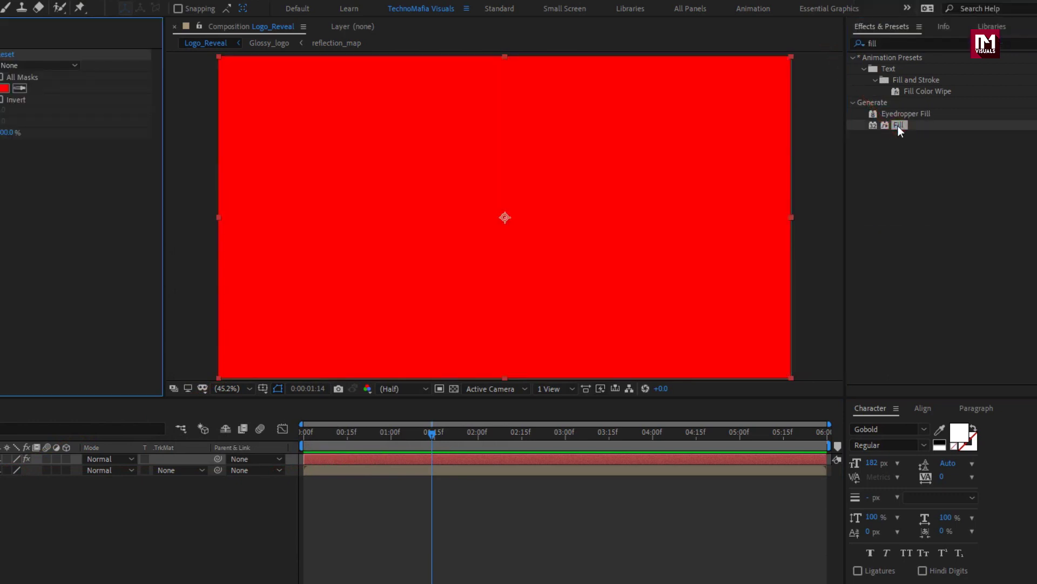
left_click(3, 88)
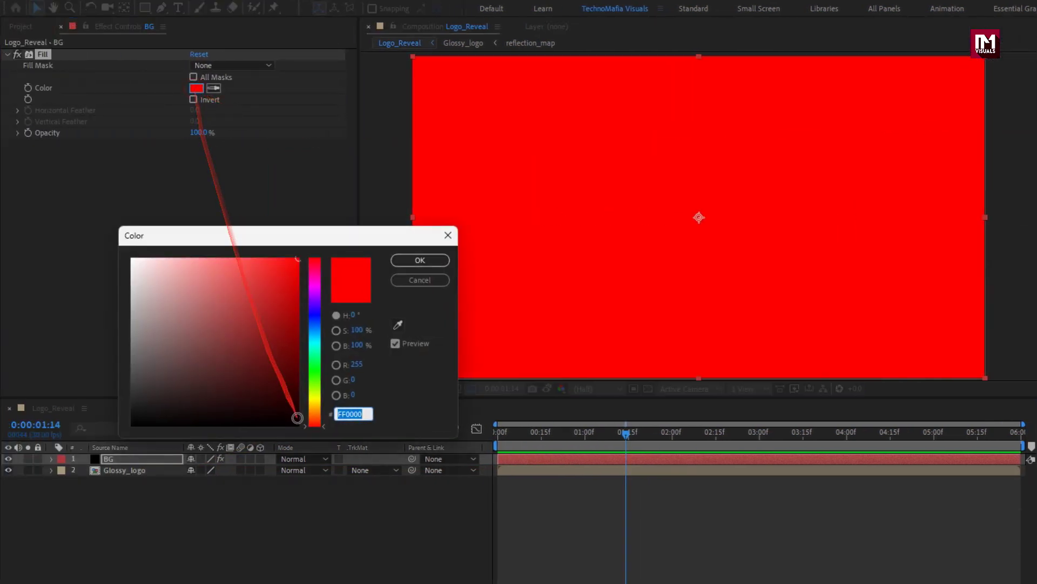
mouse_move(310, 333)
left_mouse_down()
mouse_move(309, 308)
mouse_move(313, 331)
left_mouse_up()
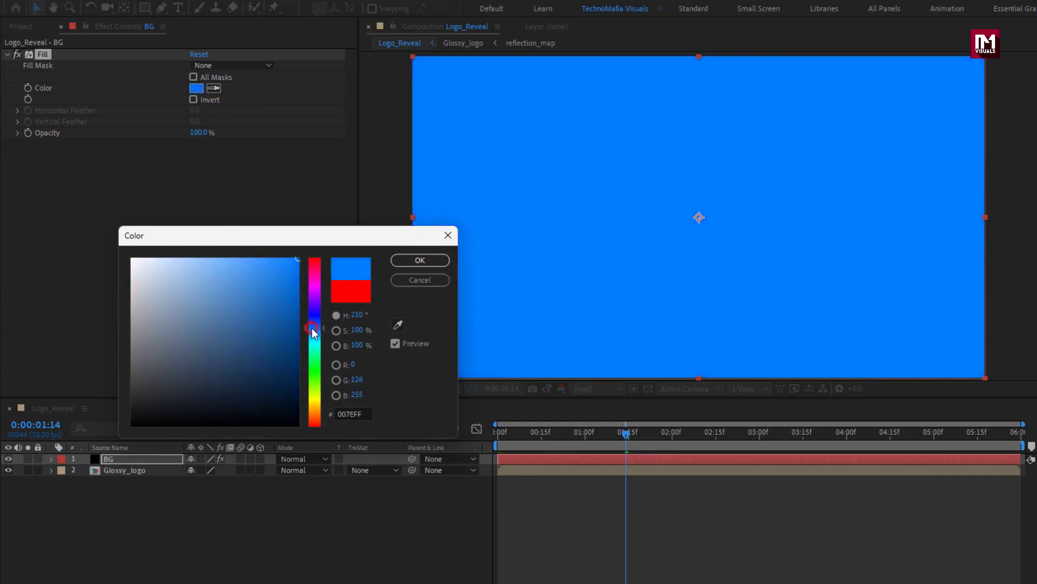
left_click_drag(287, 392, 291, 413)
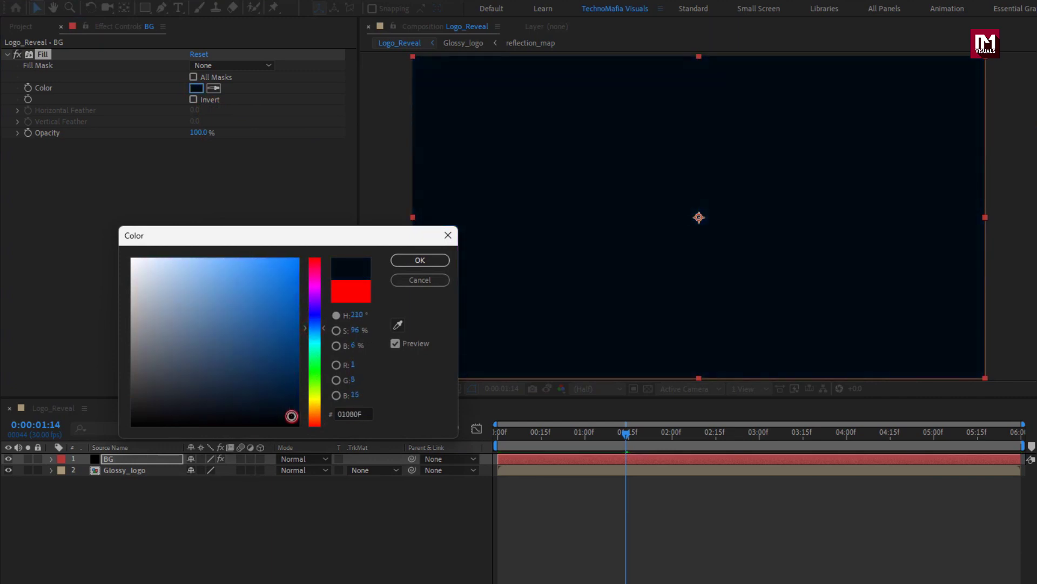
left_click(411, 261)
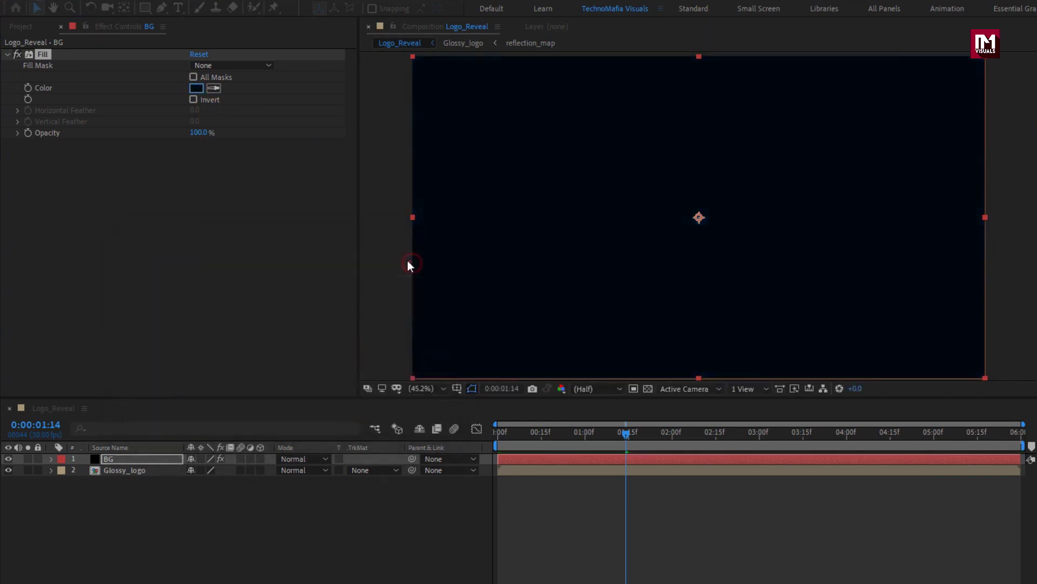
left_click_drag(122, 461, 123, 488)
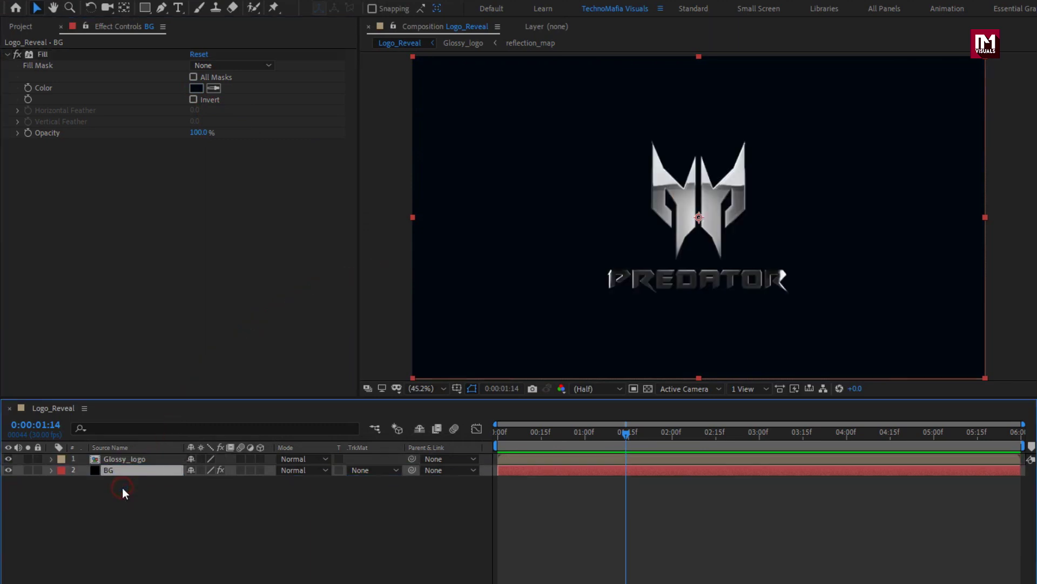
left_click(125, 459)
Set Glossy_logo to Screen mode and add Smoke.mov on top, also in Screen mode
left_click(323, 460)
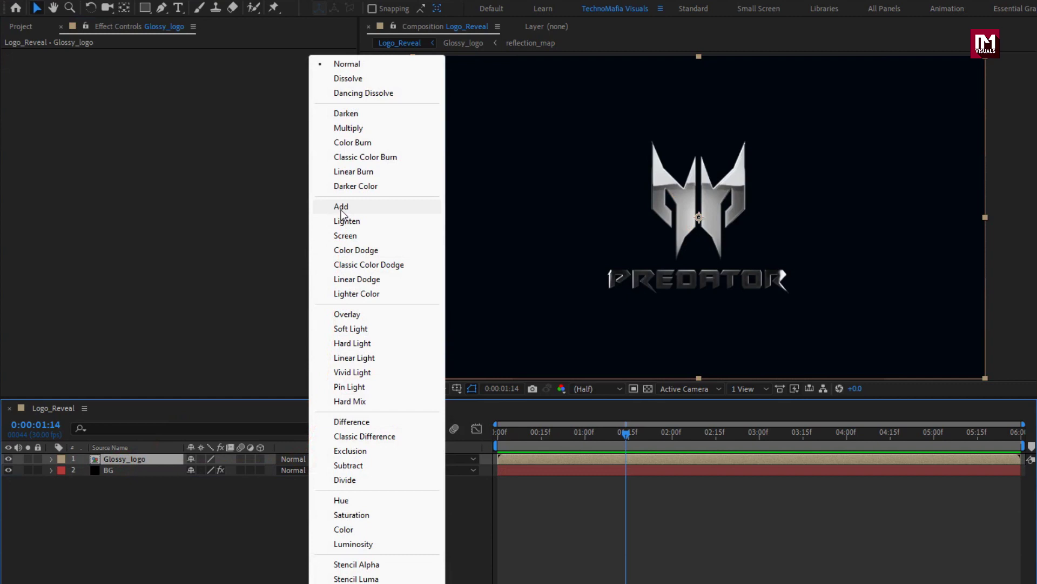
left_click(342, 235)
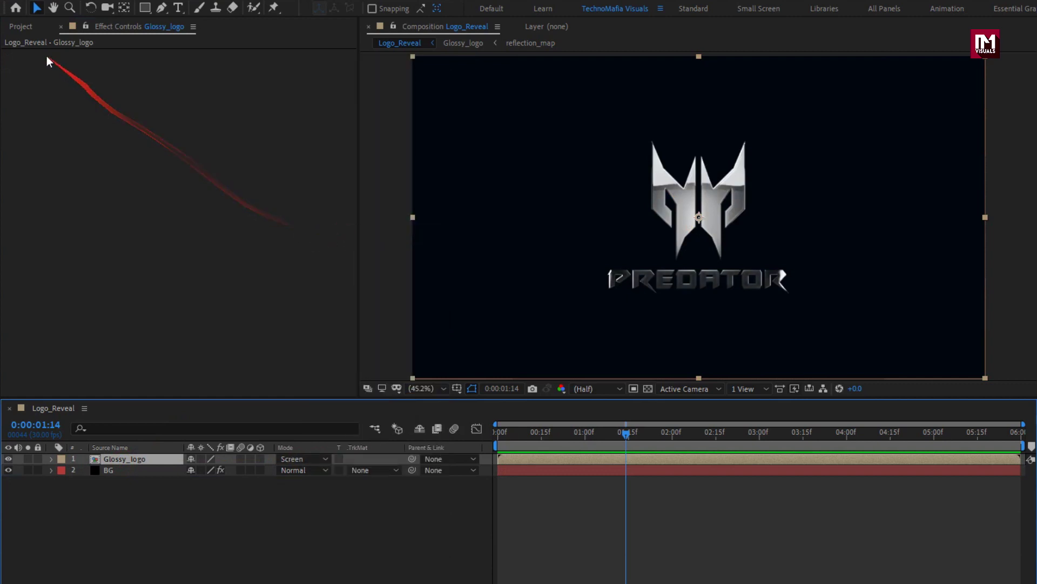
left_click(21, 26)
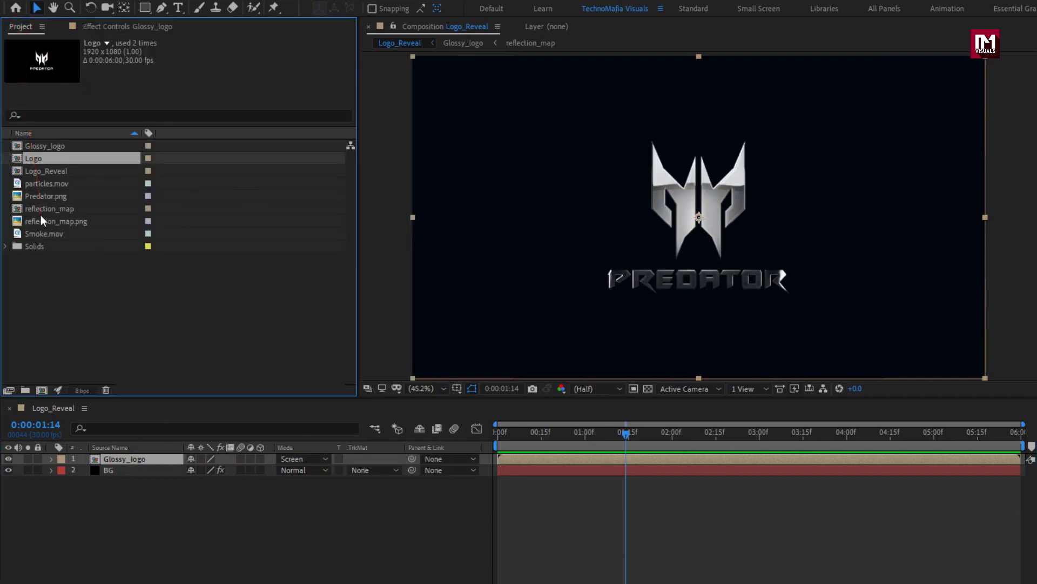
left_click_drag(38, 235, 139, 456)
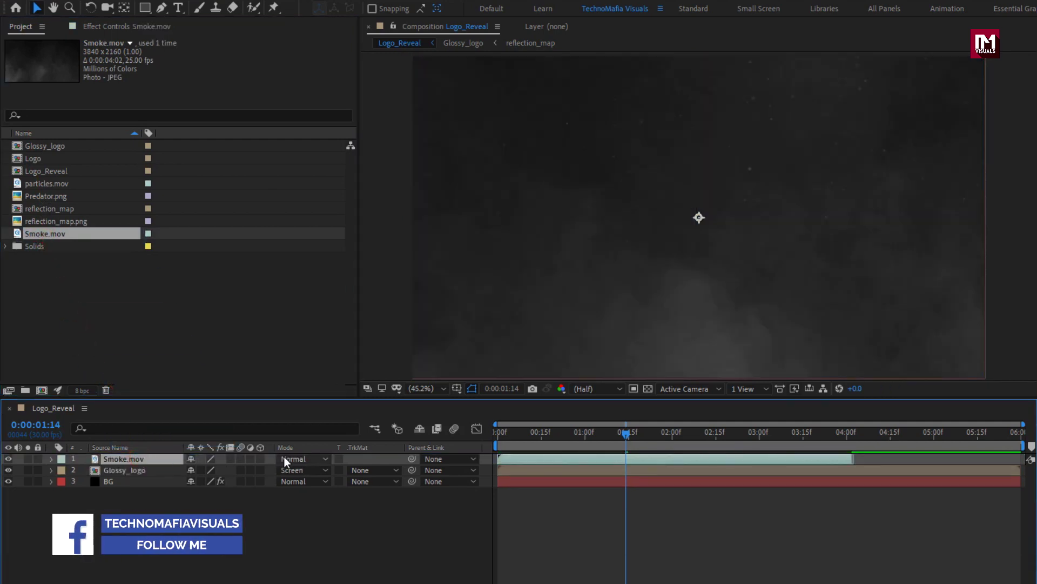
left_click(282, 458)
left_click(336, 236)
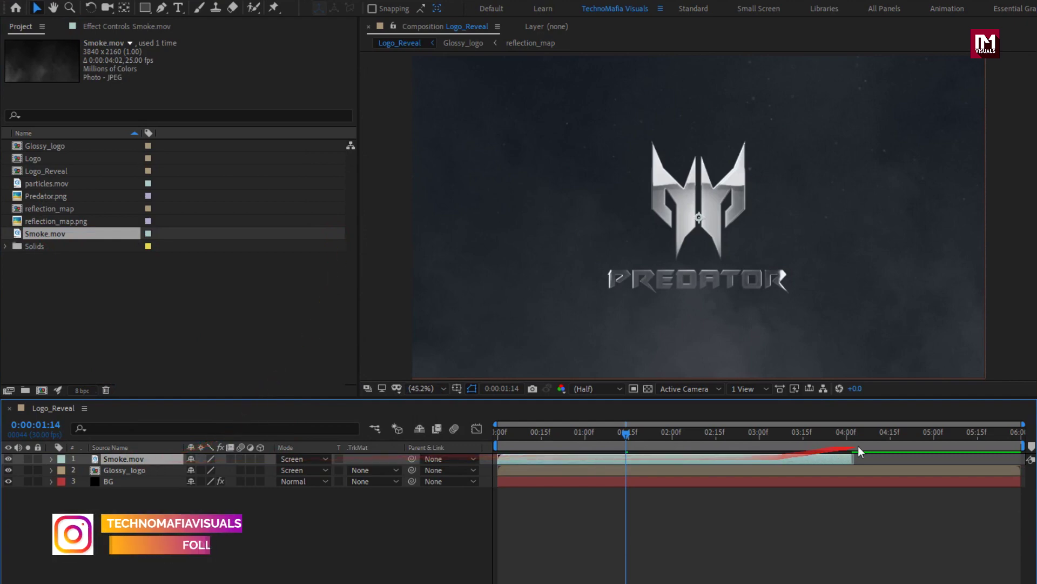
Time-stretch the Smoke.mov layer to 150%
right_click(162, 462)
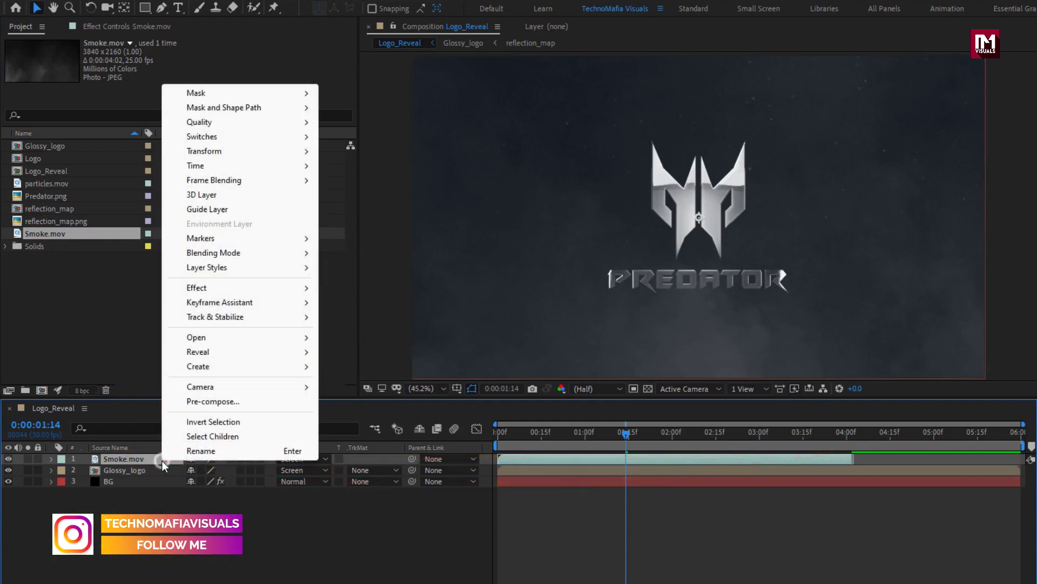
mouse_move(205, 166)
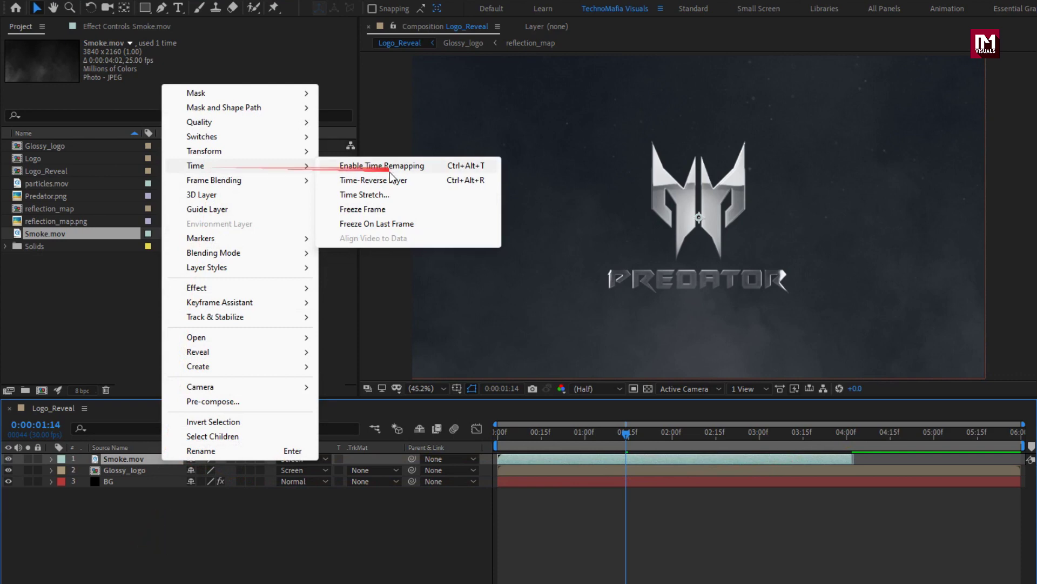
left_click(357, 196)
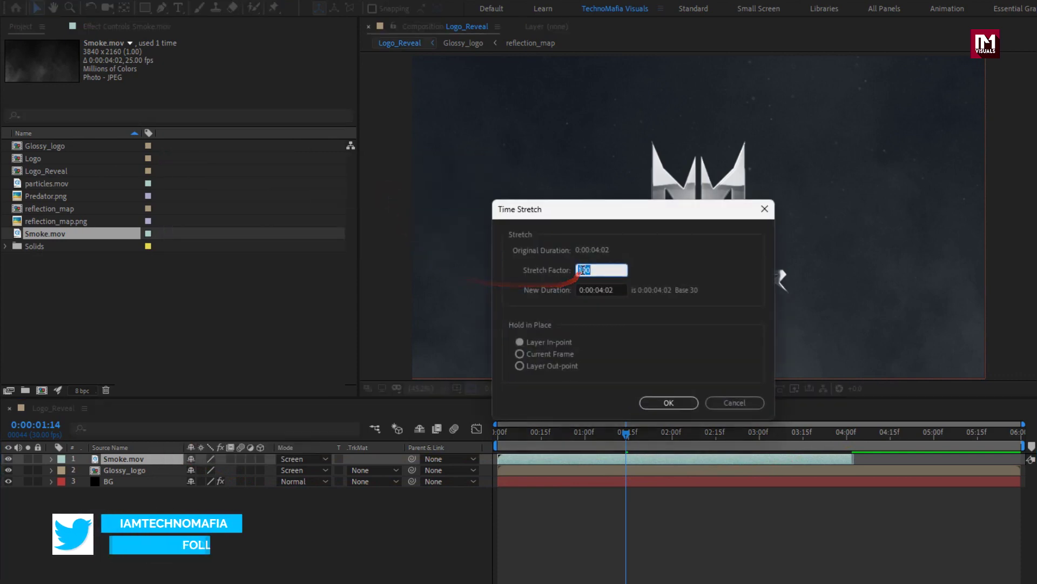
type("150")
left_click(668, 403)
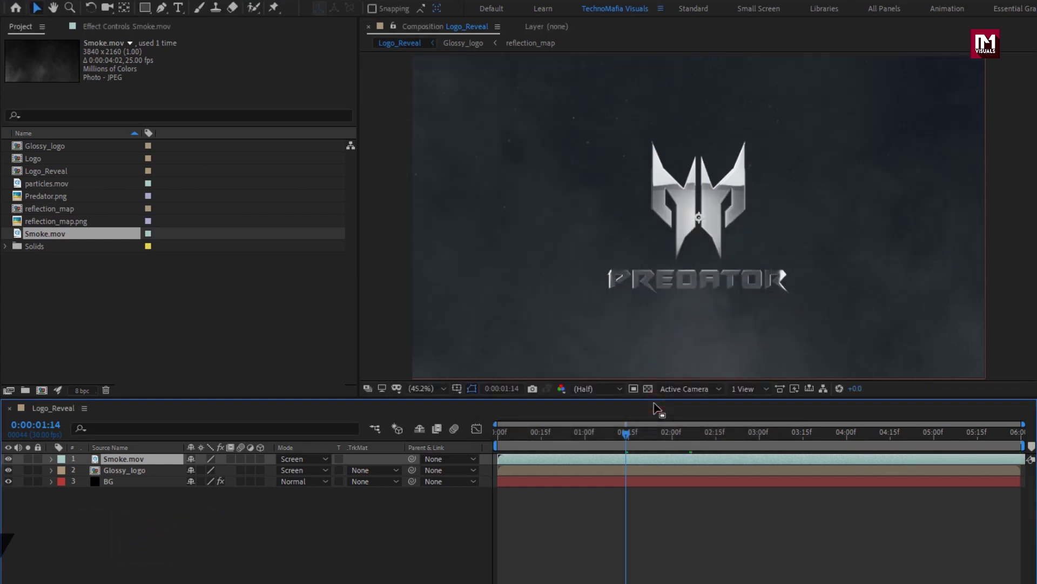
Add a new adjustment layer at the top of the composition
left_click(191, 509)
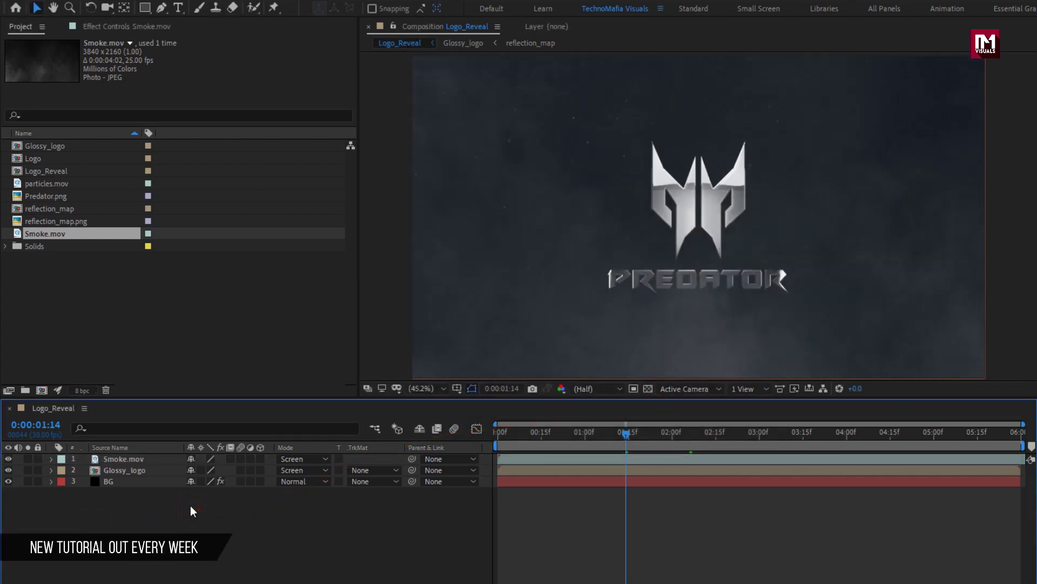
right_click(190, 504)
mouse_move(227, 352)
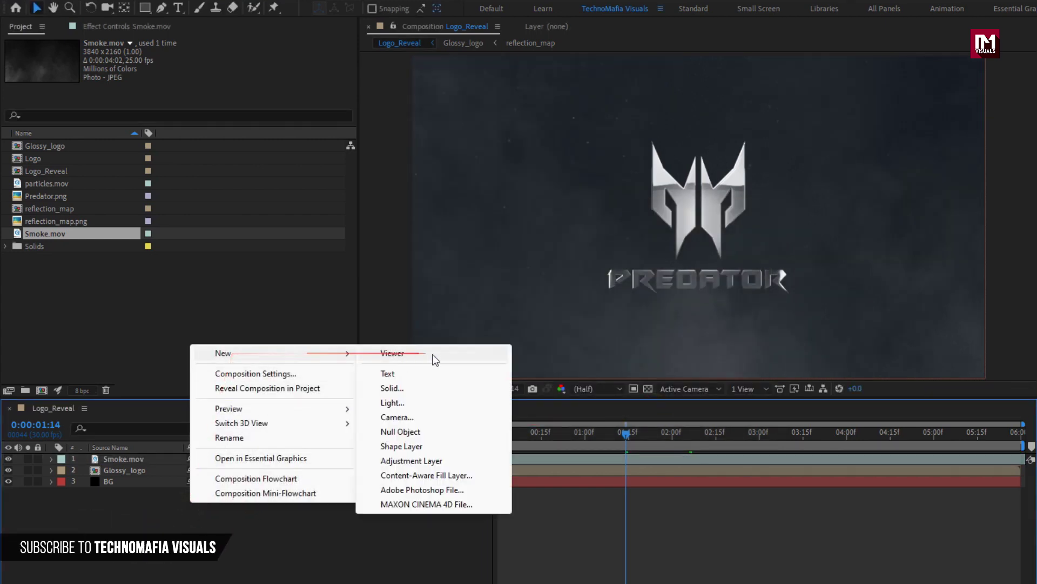
left_click(424, 447)
Apply Noise to the adjustment layer with Amount of Noise set to 5%
left_click(857, 42)
type("noi")
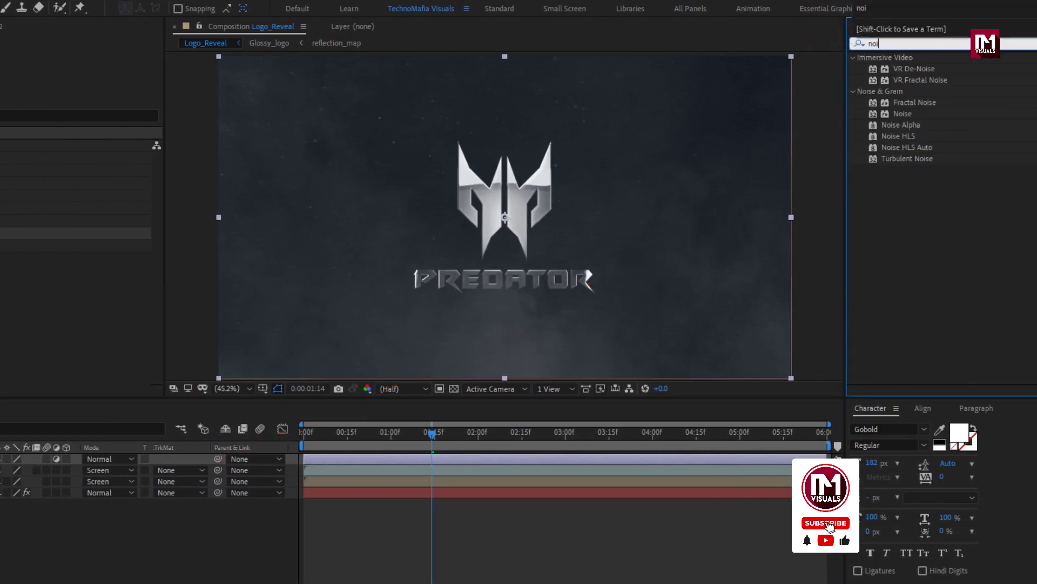
double_click(902, 115)
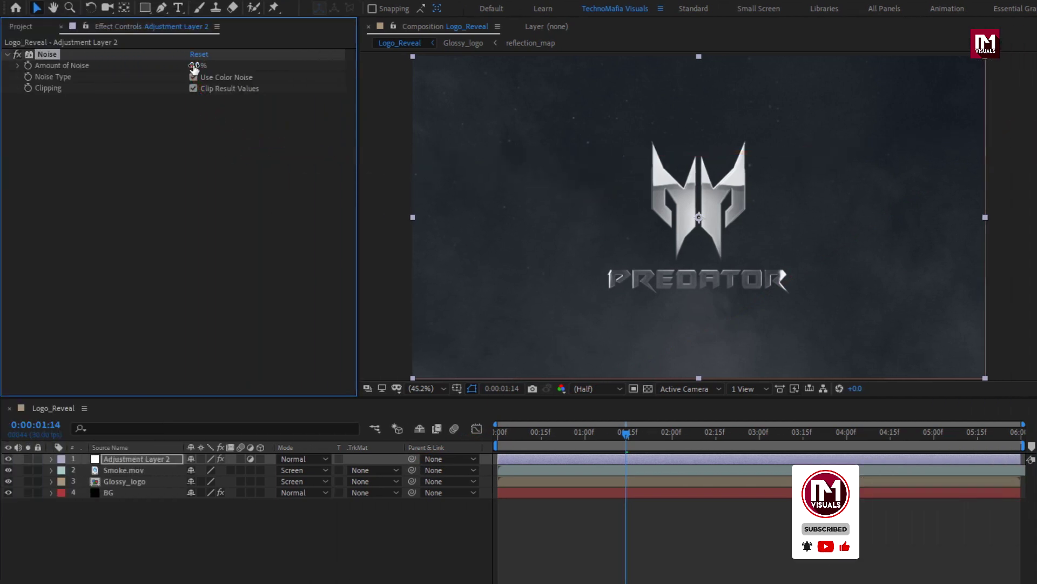
left_click(195, 66)
type("5")
key("Return")
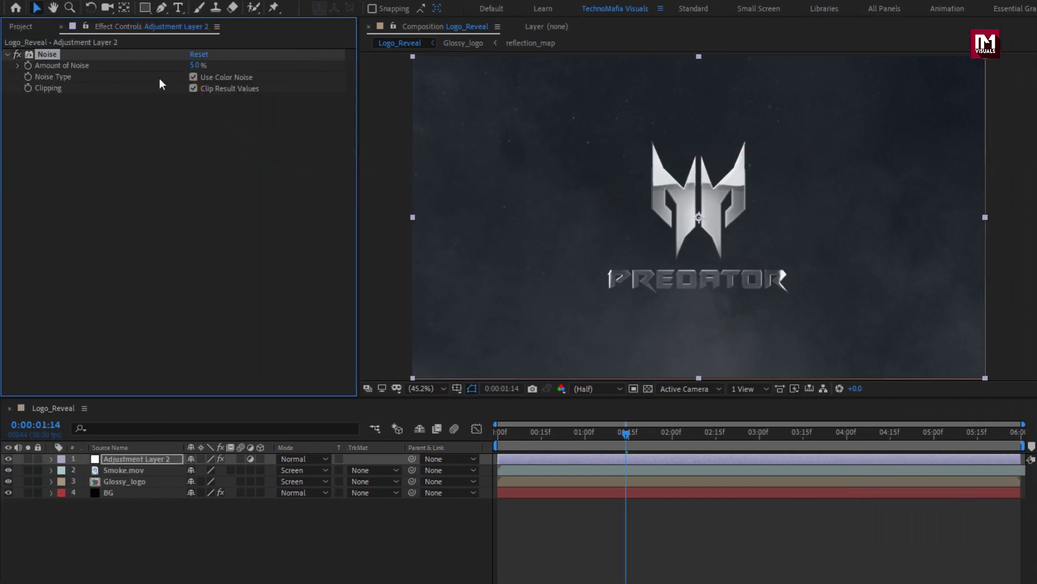
right_click(164, 511)
Add Adjustment Layer 3 with Curves bent into an S-curve for stronger contrast
mouse_move(284, 366)
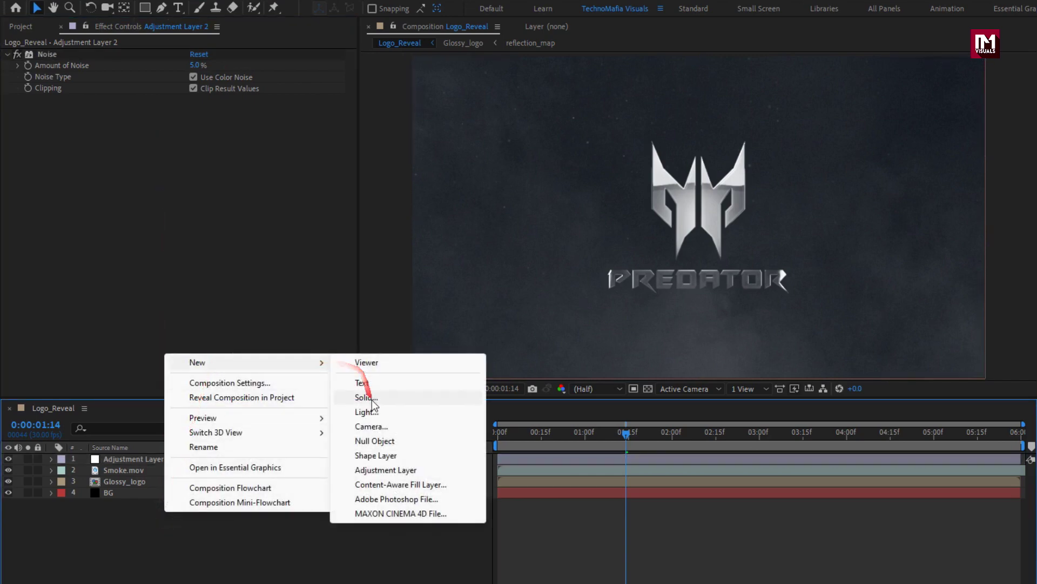
left_click(365, 470)
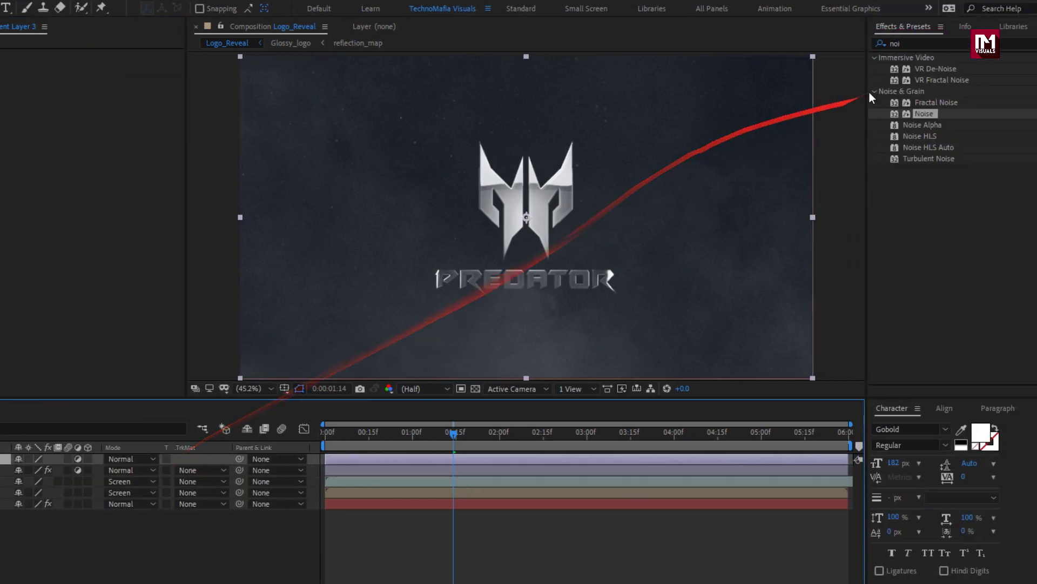
key("ctrl+5")
type("curv")
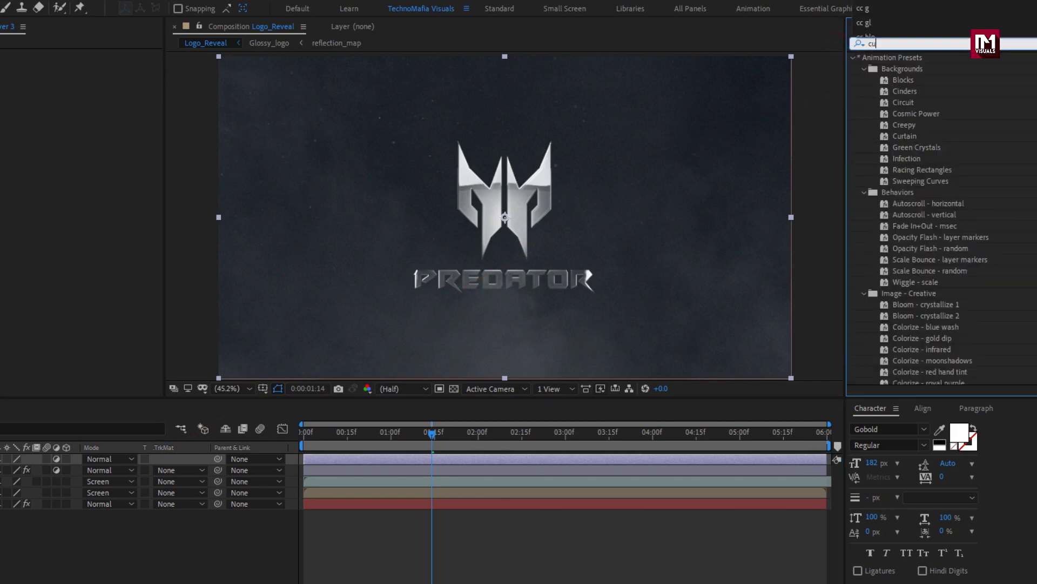
double_click(893, 101)
left_click_drag(148, 151, 136, 135)
left_click_drag(60, 216, 69, 252)
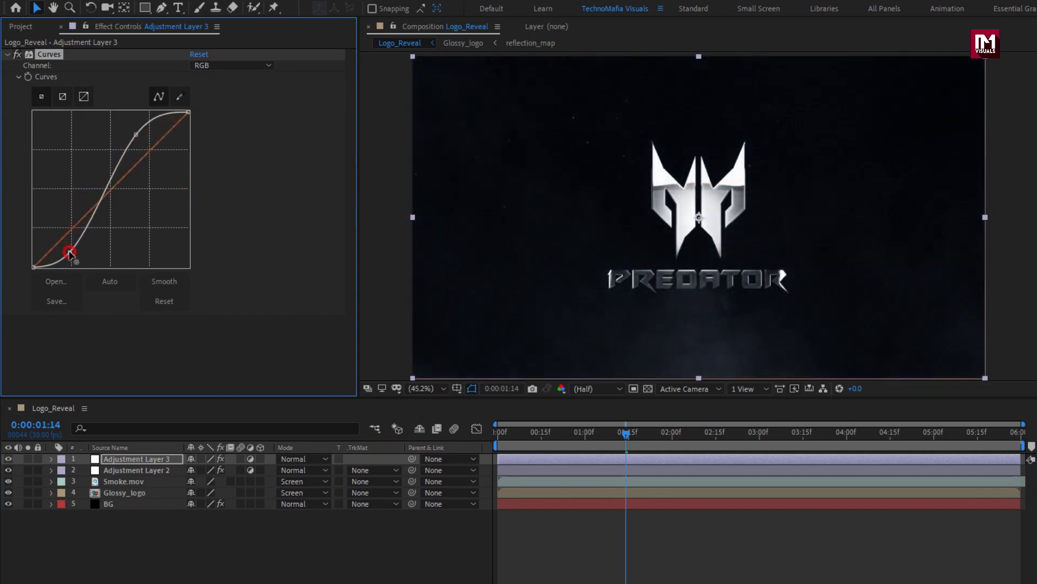
left_click_drag(134, 137, 144, 138)
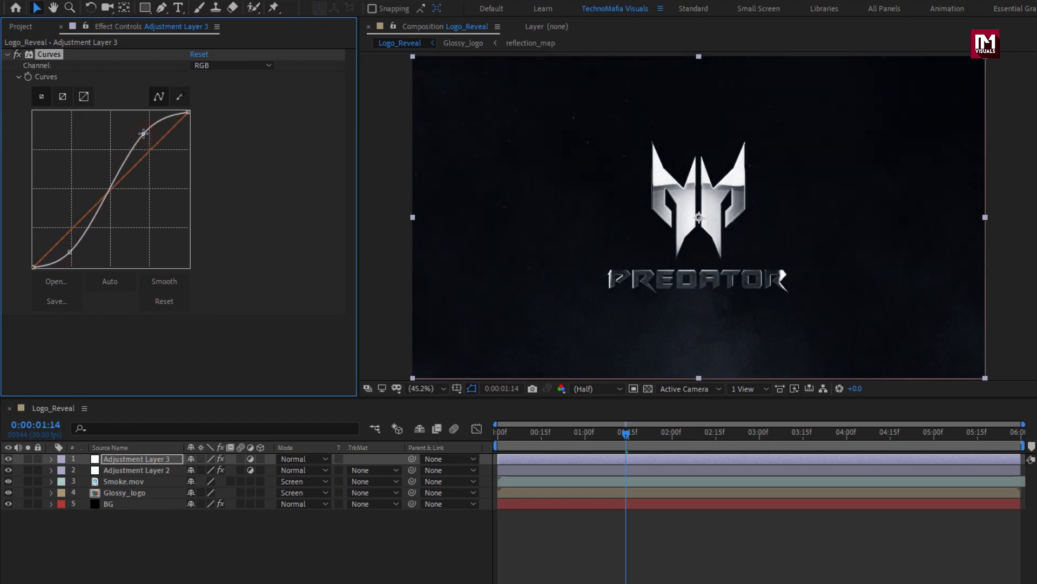
Add another empty adjustment layer, Adjustment Layer 4, on top
right_click(185, 523)
mouse_move(238, 375)
left_click(414, 481)
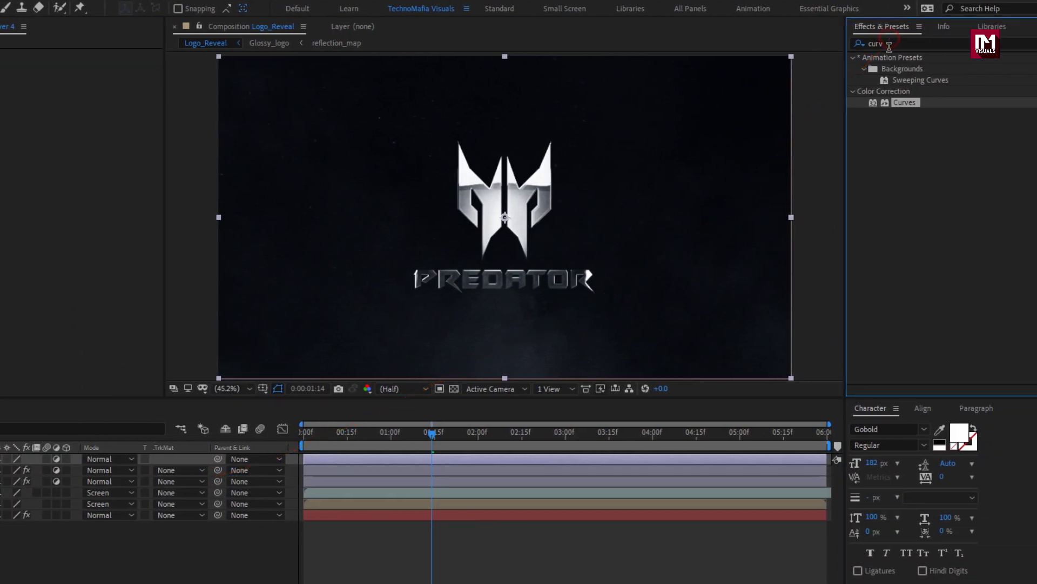
Apply CC Glass to Adjustment Layer 4 with Softness and Displacement set to 0
double_click(888, 47)
type("cc g")
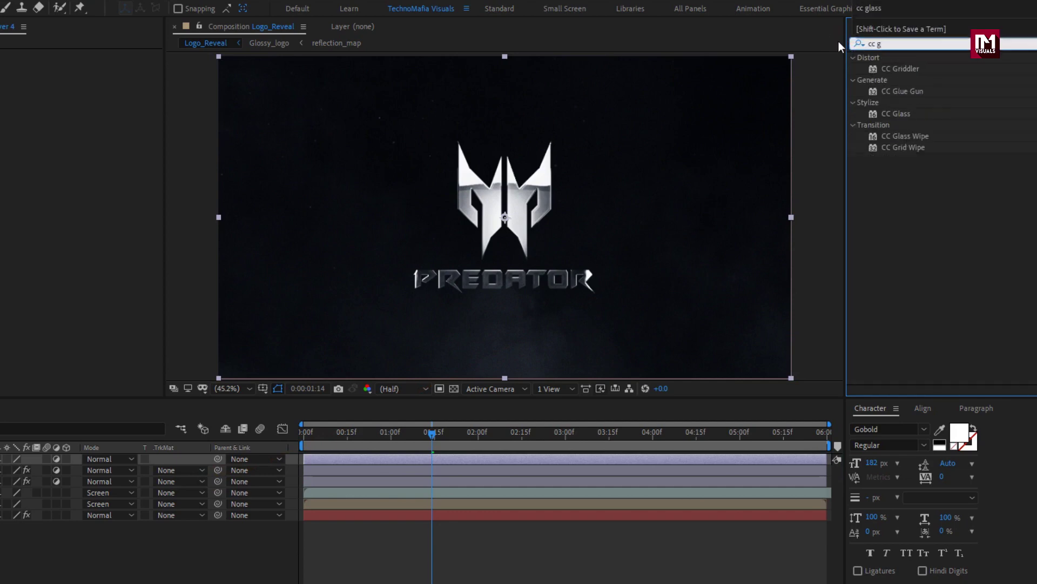
double_click(899, 113)
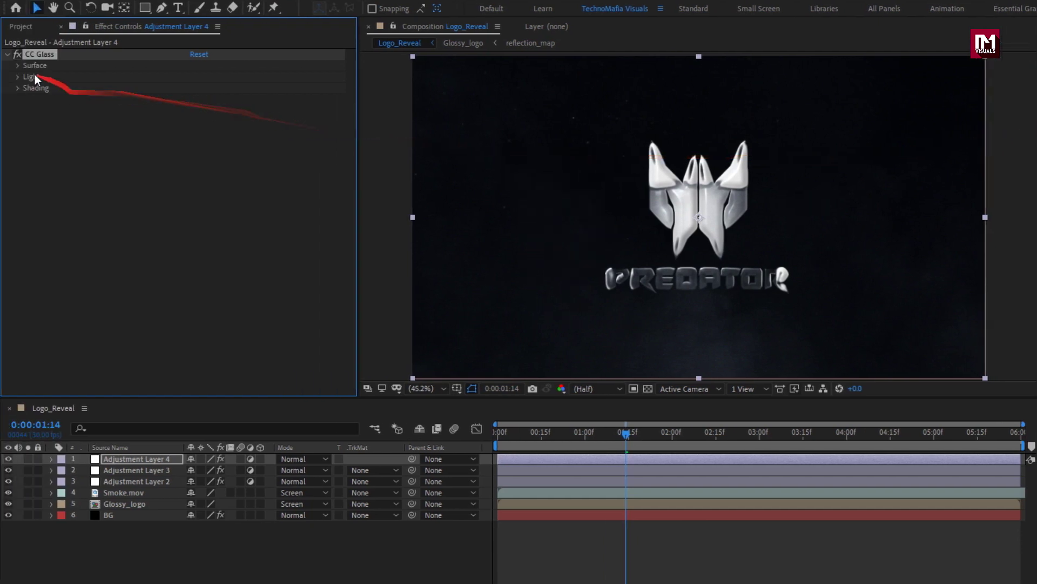
left_click(17, 65)
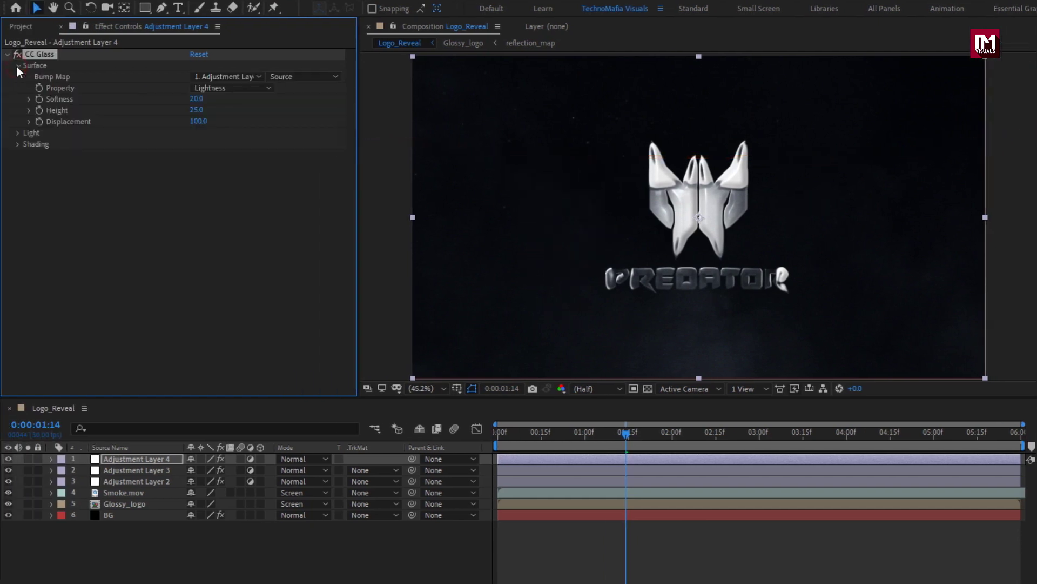
left_click(192, 101)
type("0")
key("Return")
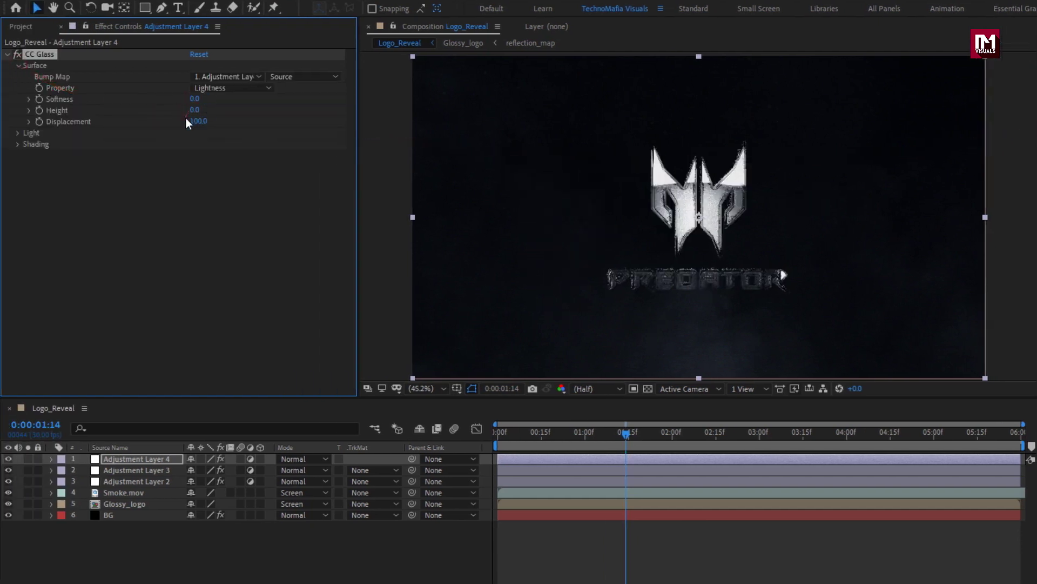
type("0")
key("Return")
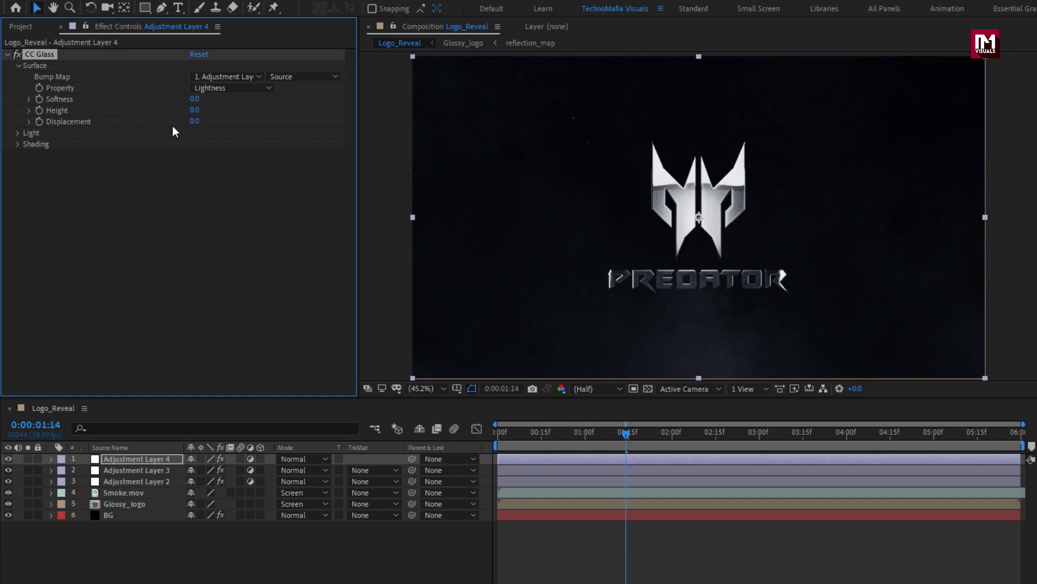
Keyframe CC Glass Light Intensity at 4 seconds, then set it to 40 at the start
left_click(19, 133)
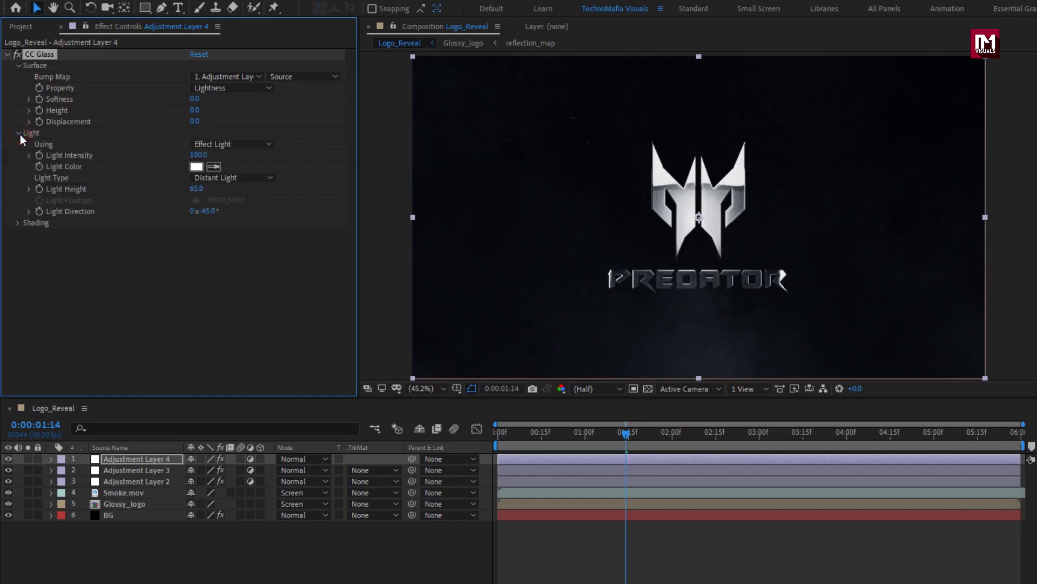
left_click(846, 440)
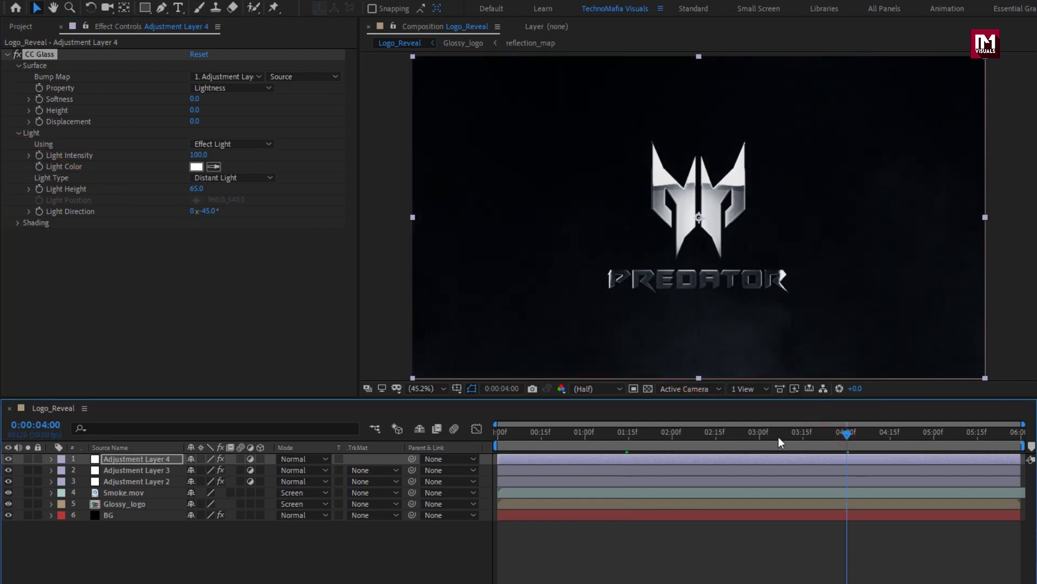
left_click(39, 155)
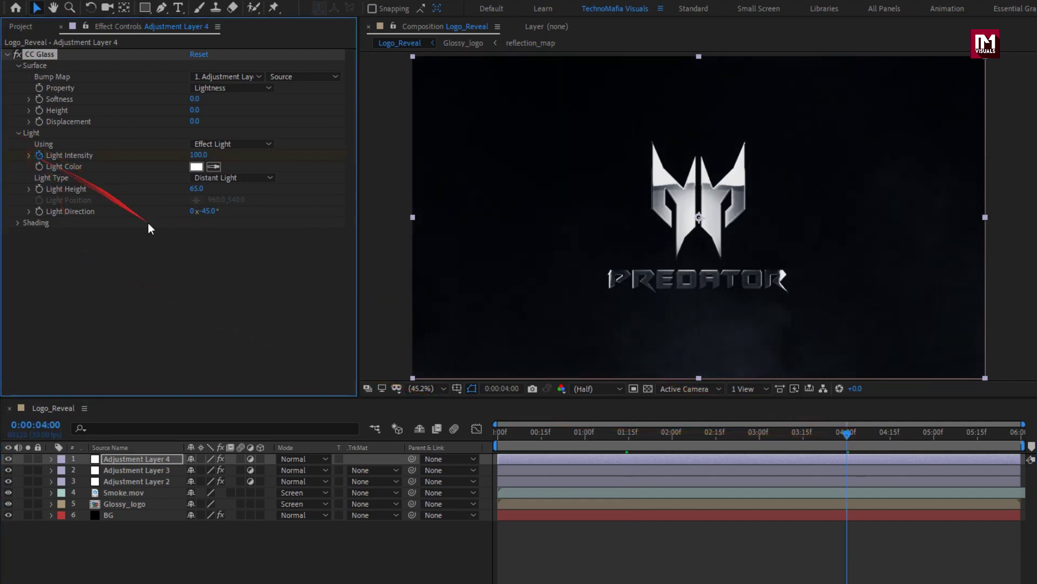
left_click(495, 434)
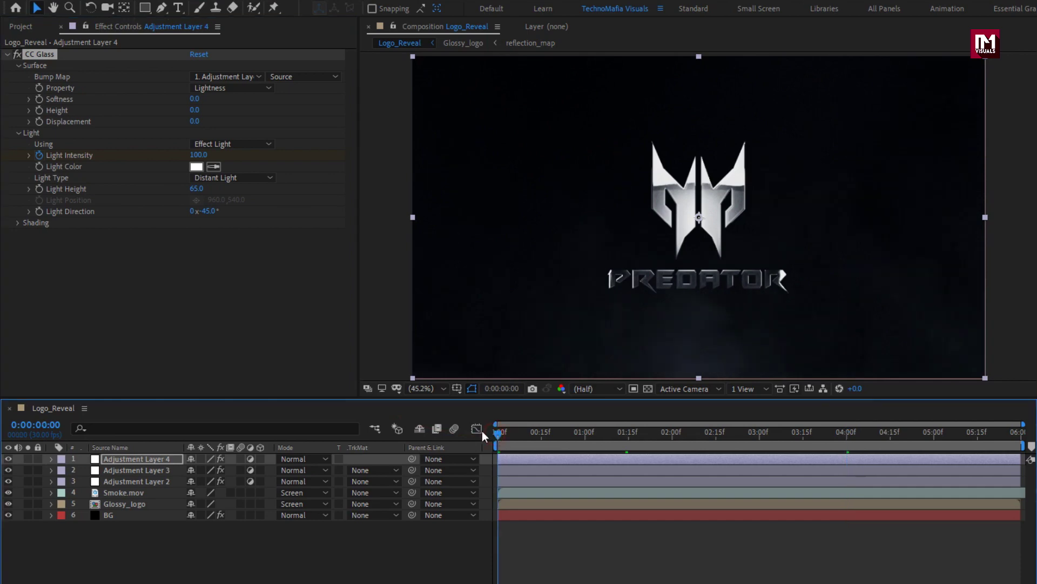
left_click(198, 155)
type("40")
key("Return")
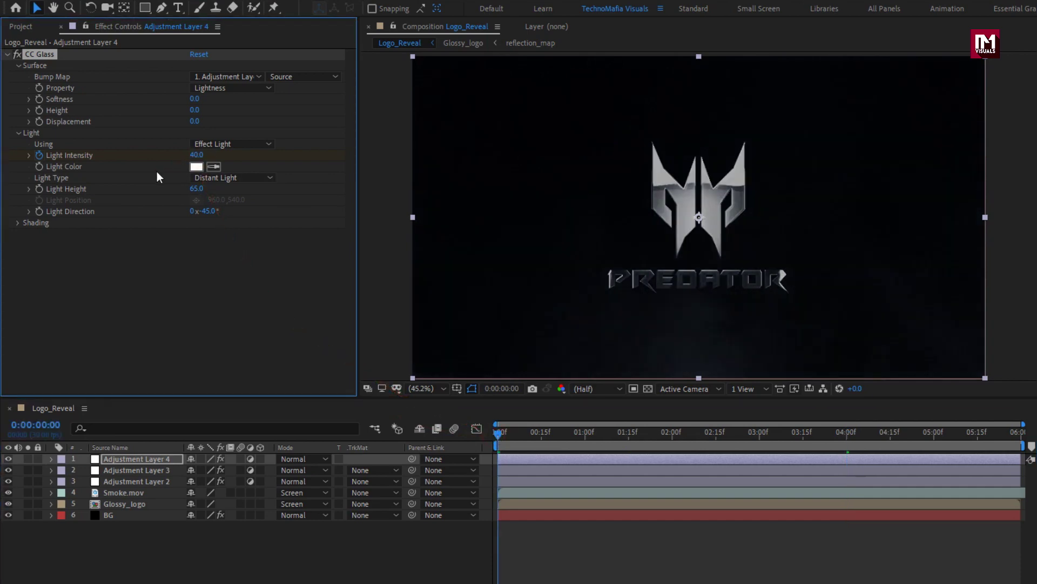
Switch CC Glass to Point Light and set a Light Position keyframe at 4 seconds
left_click(225, 178)
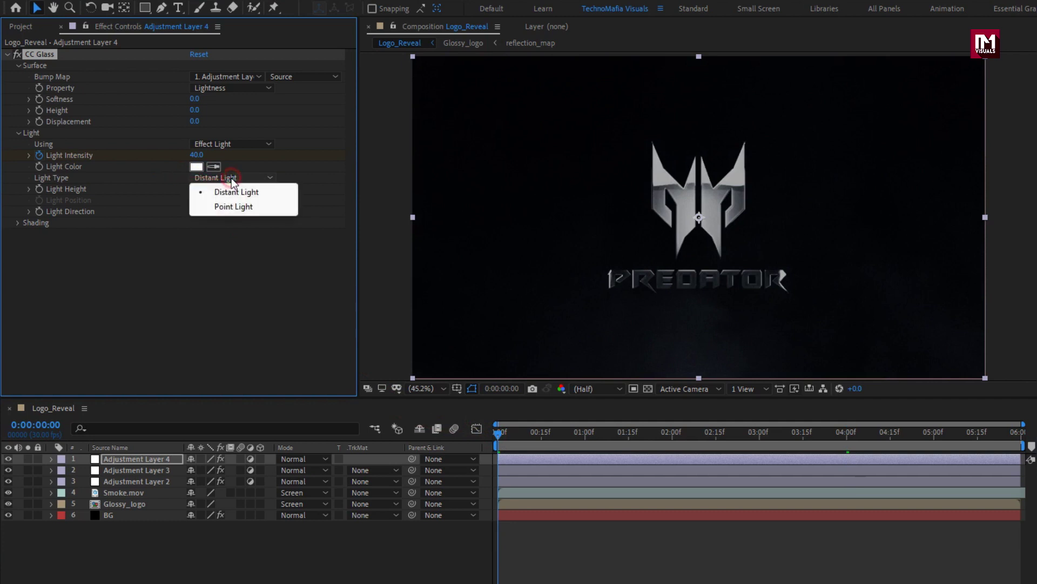
left_click(238, 207)
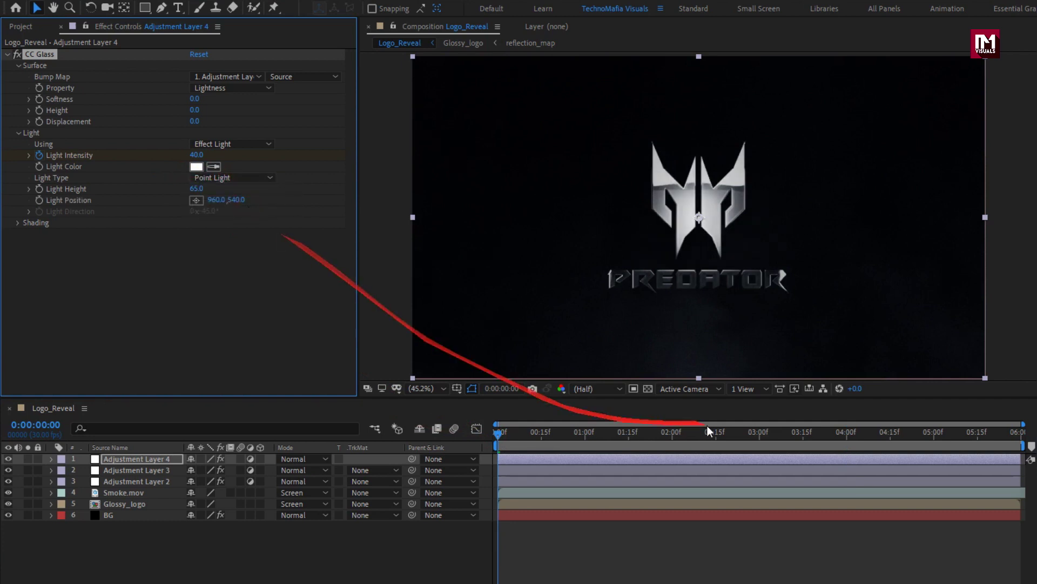
left_click(847, 438)
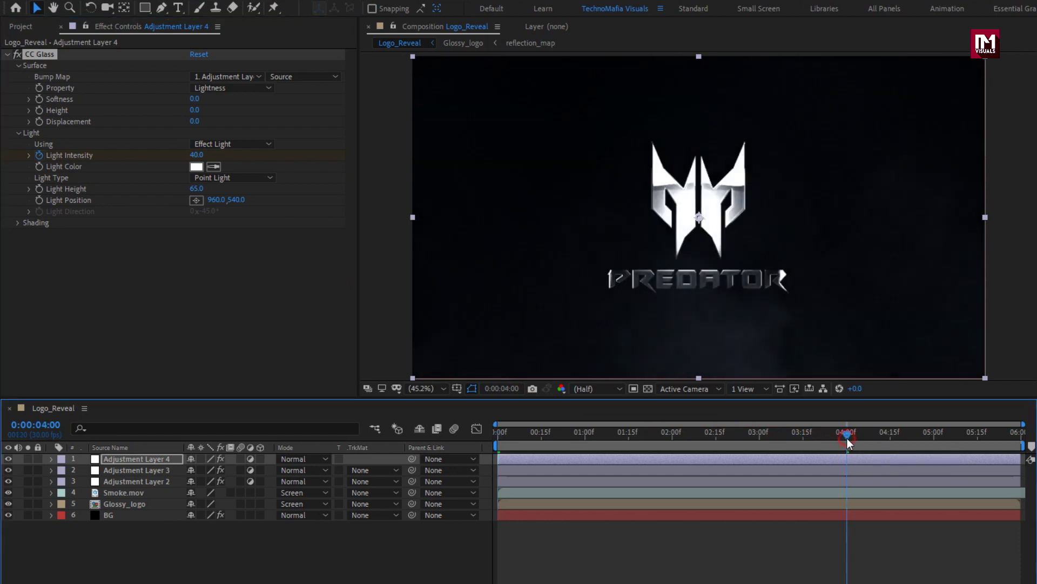
left_click(40, 200)
At the comp start, move the light right of the logo to 1605,540 and preview the sweep
left_click_drag(508, 436, 483, 435)
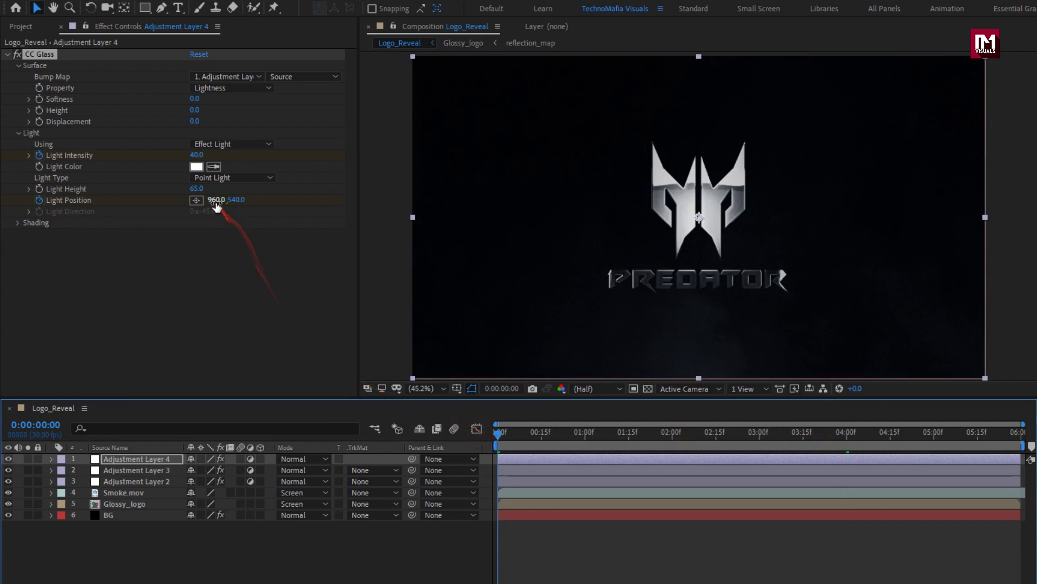
left_click_drag(215, 199, 640, 206)
left_click_drag(522, 435, 726, 432)
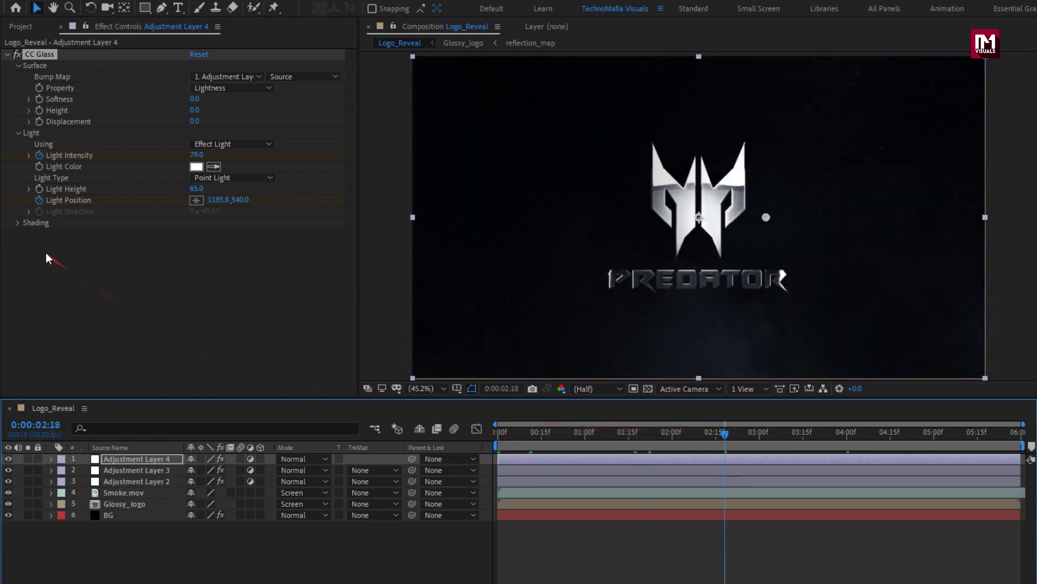
left_click(17, 223)
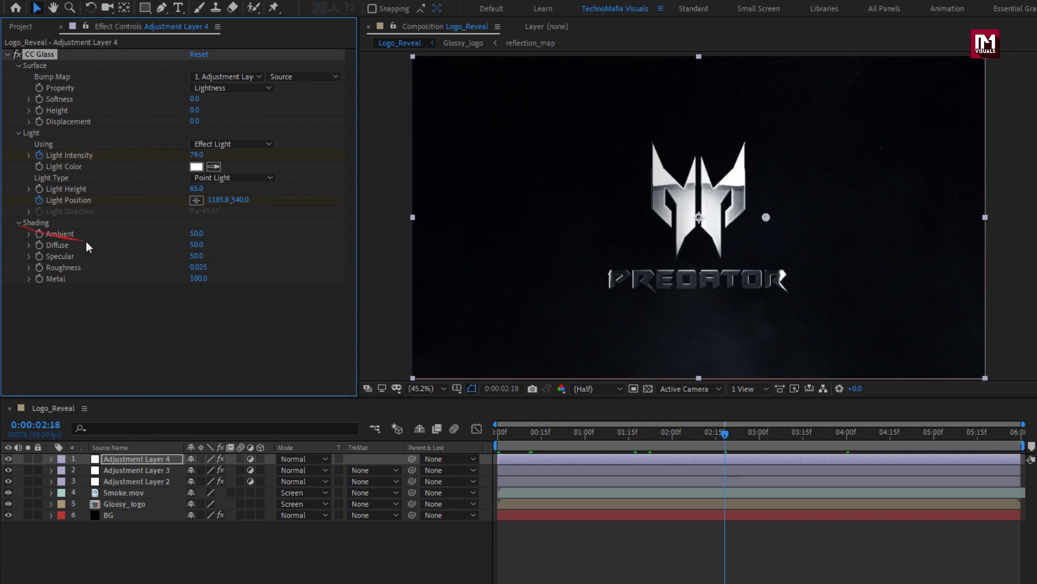
Set CC Glass Ambient and Diffuse to 0 and Specular to 100
left_click(196, 234)
type("0")
key("Tab")
type("0")
key("Return")
left_click(196, 256)
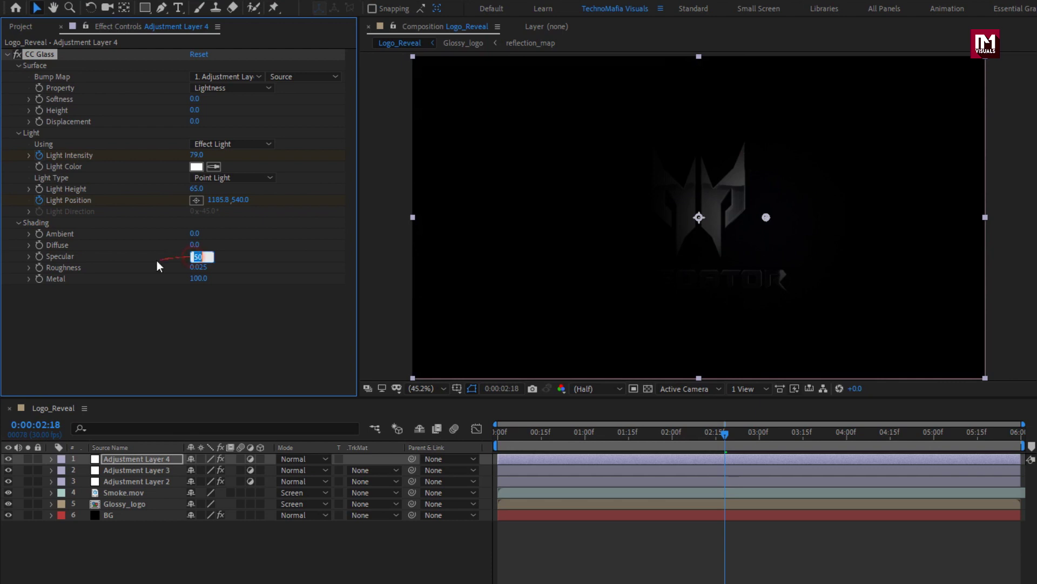
type("100")
key("Return")
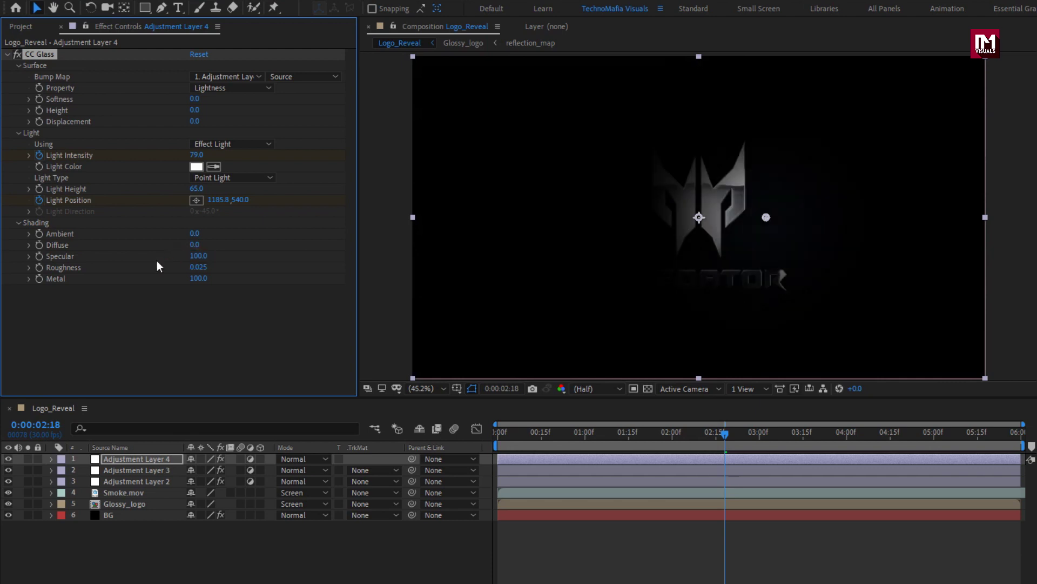
Keyframe CC Glass Roughness at 0.001 at 0:00 and 0.5 at 4:00
left_click_drag(591, 433, 487, 430)
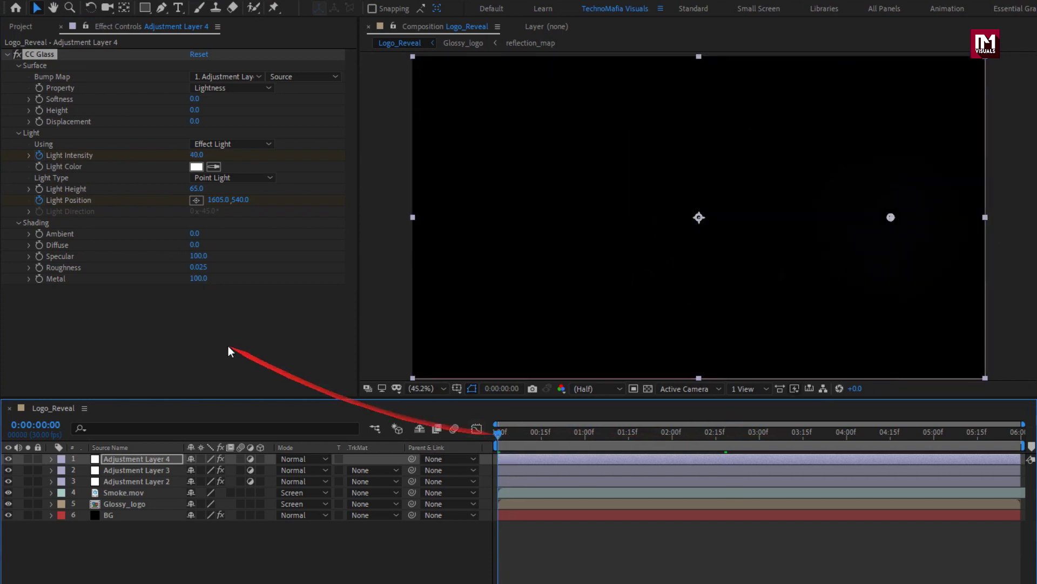
left_click(38, 268)
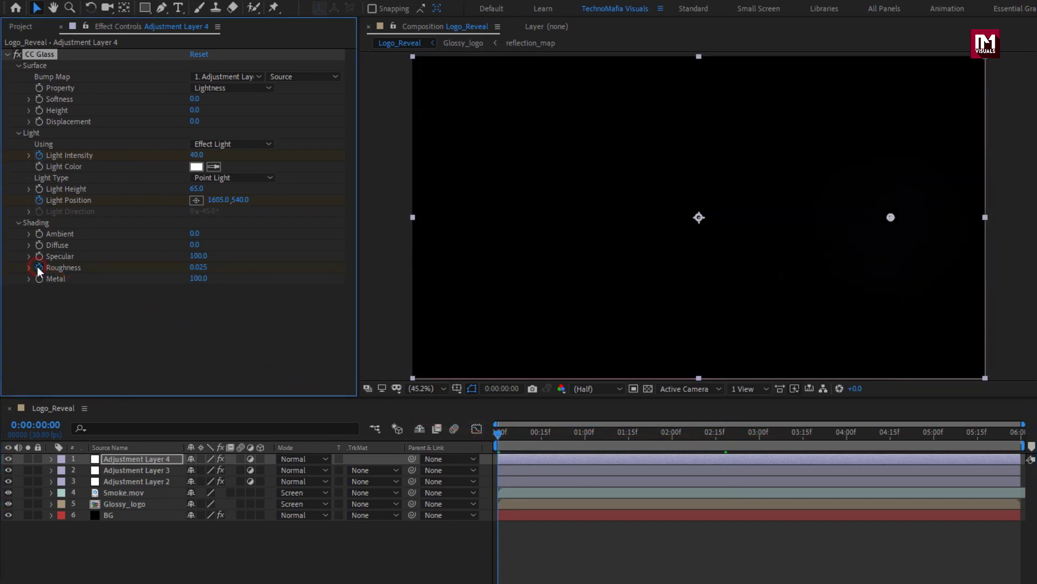
left_click(198, 266)
type("01")
left_click(846, 434)
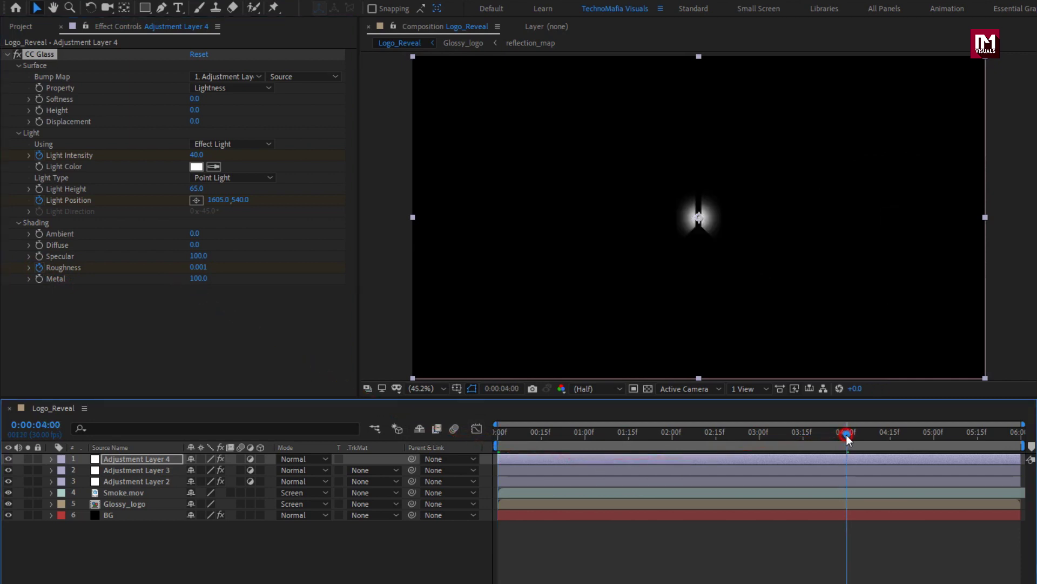
left_click(198, 267)
type("0.5")
key("Return")
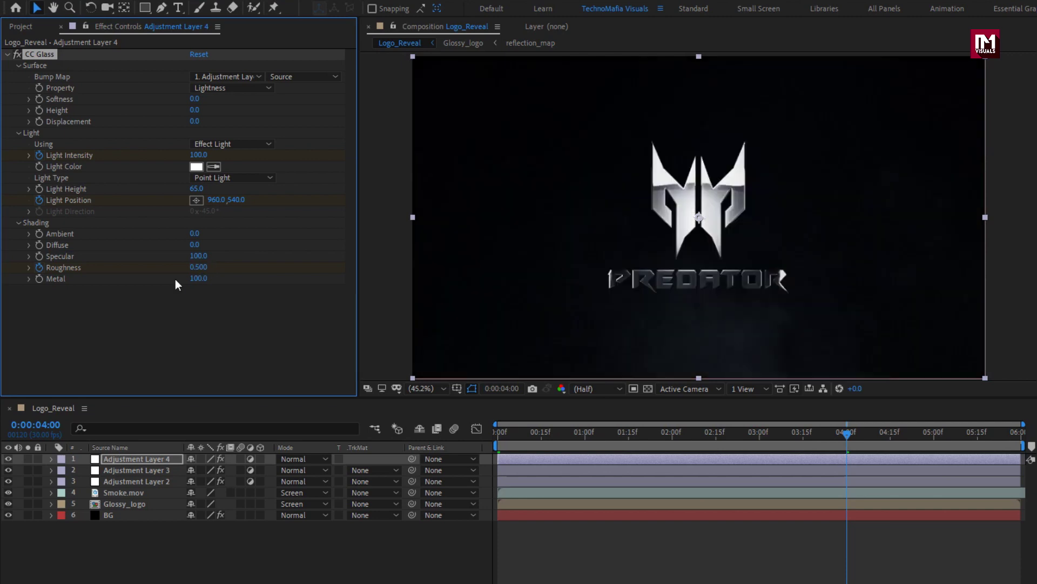
Scrub Adjustment Layer 4's light sweep to check it, then show the project items
left_click(156, 459)
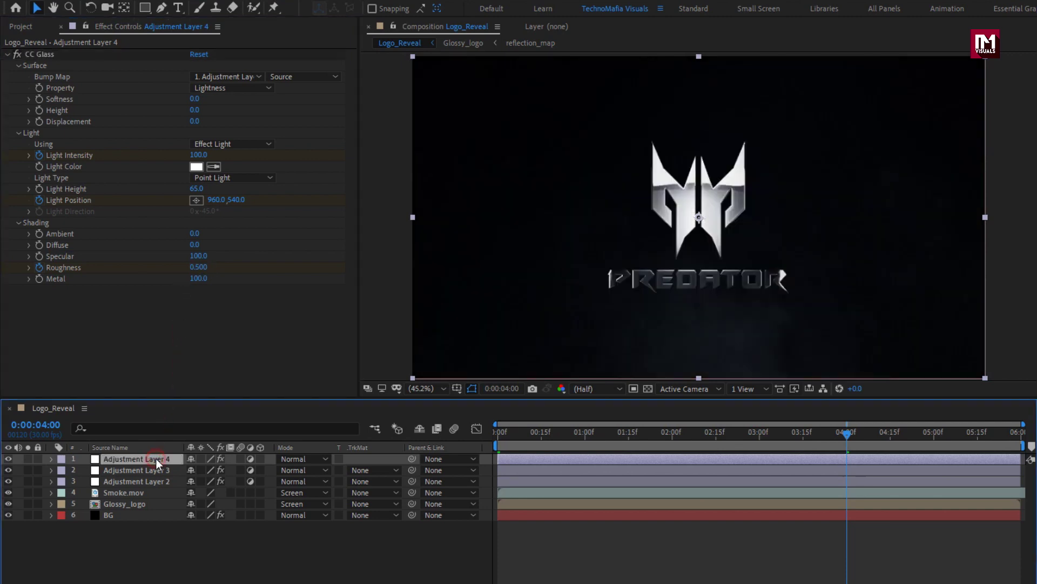
left_click(527, 435)
left_click(573, 436)
left_click_drag(596, 436, 760, 439)
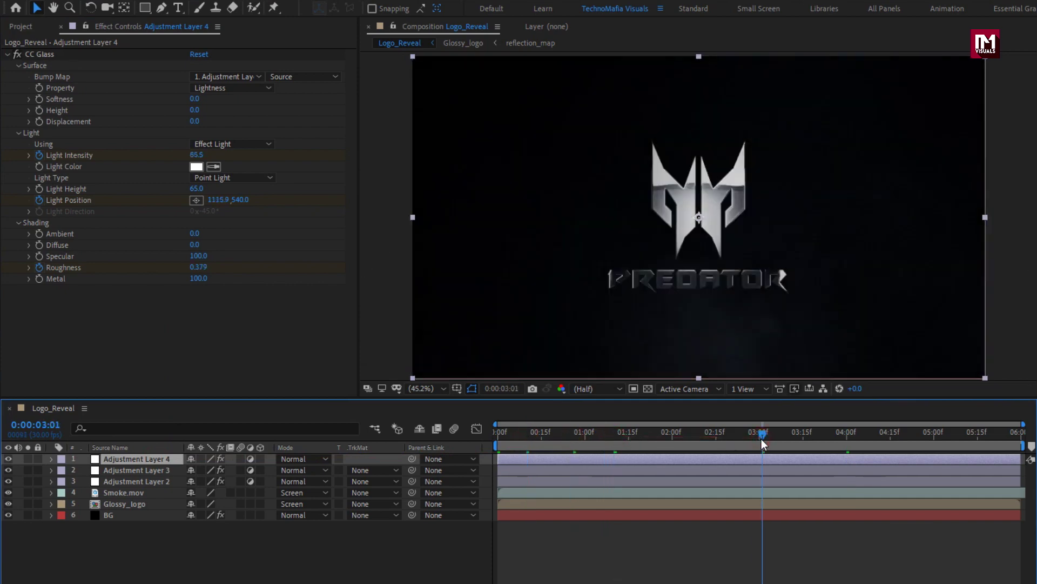
left_click(21, 28)
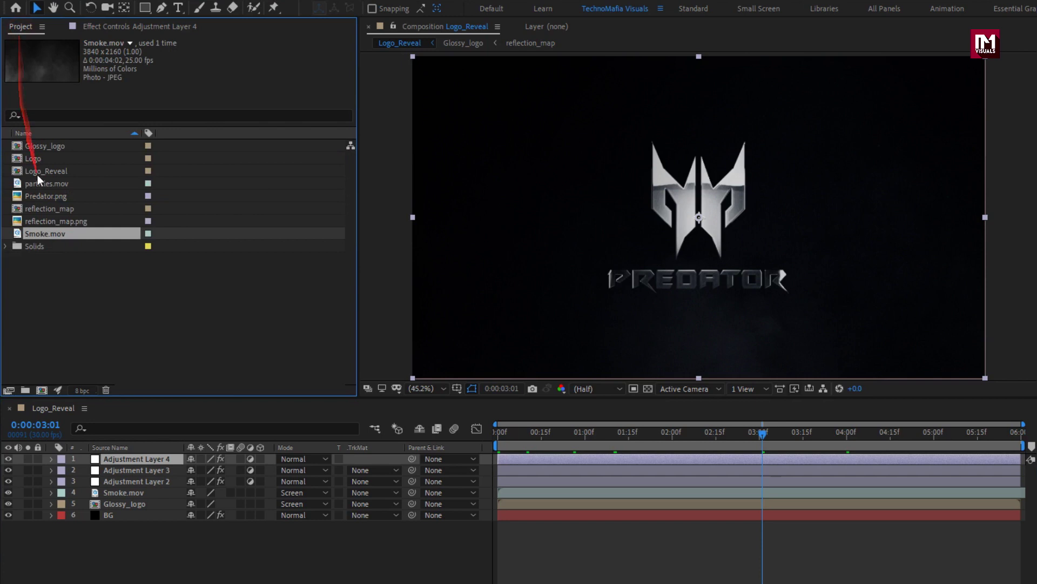
Add particles.mov to the composition and create a new black solid layer
left_click_drag(44, 186, 146, 457)
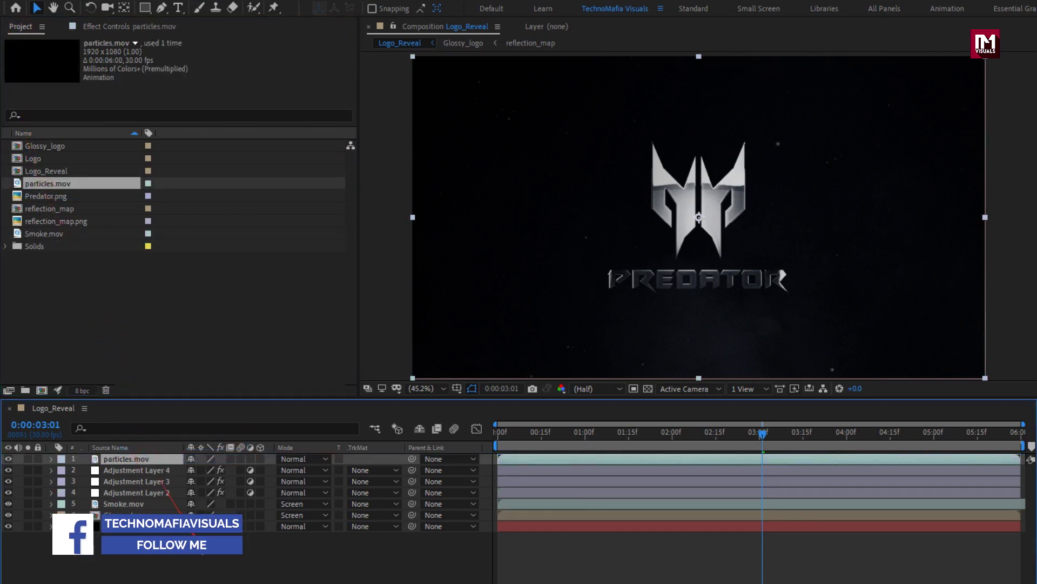
right_click(198, 540)
mouse_move(287, 400)
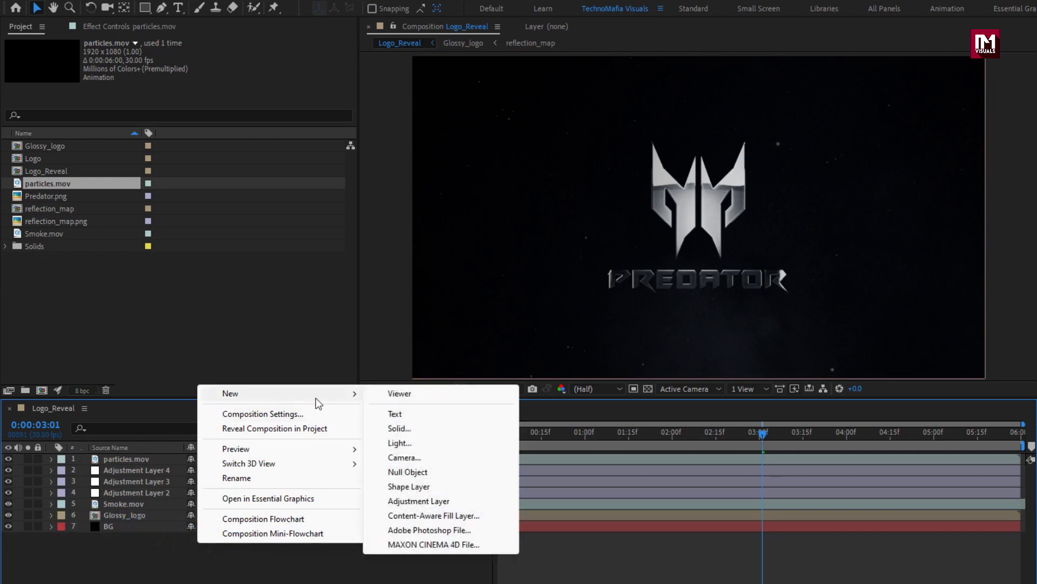
left_click(399, 428)
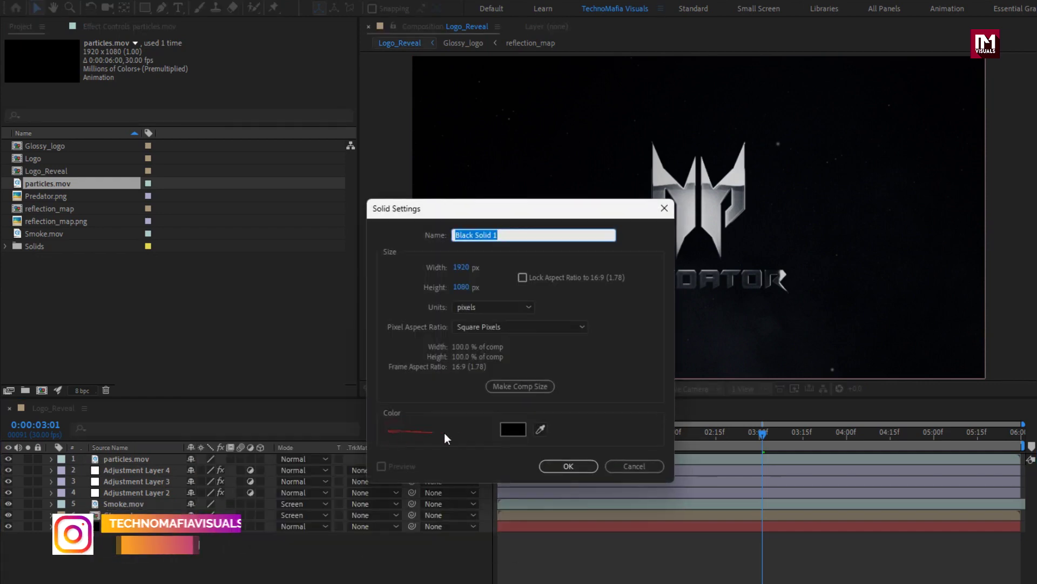
left_click(569, 465)
Keyframe Black Solid 1's opacity from 0% at 4:15 to 100% at 5:29, then preview the fade
left_click_drag(990, 432, 1019, 432)
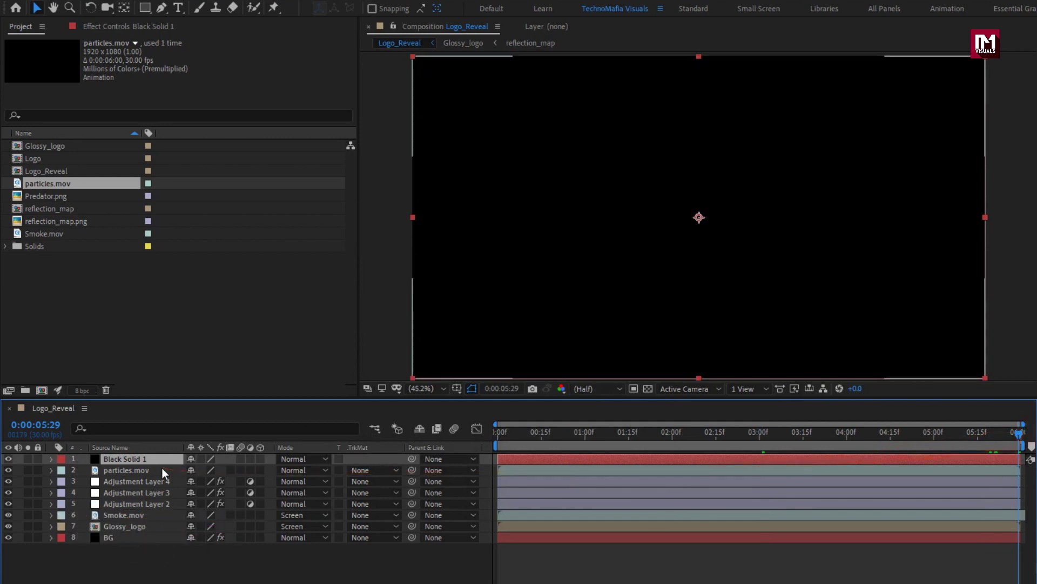
key("t")
left_click(85, 470)
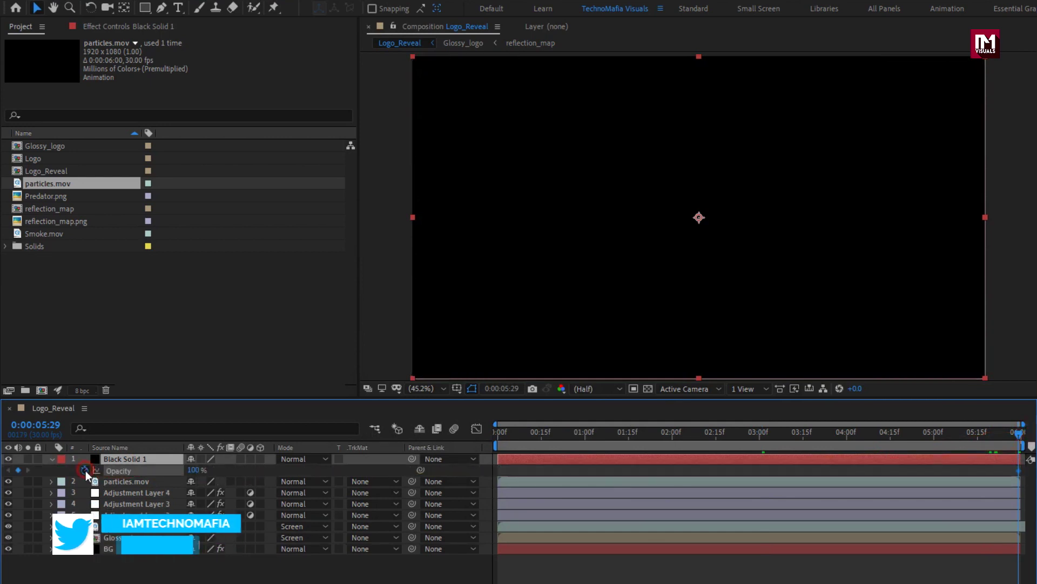
left_click(891, 441)
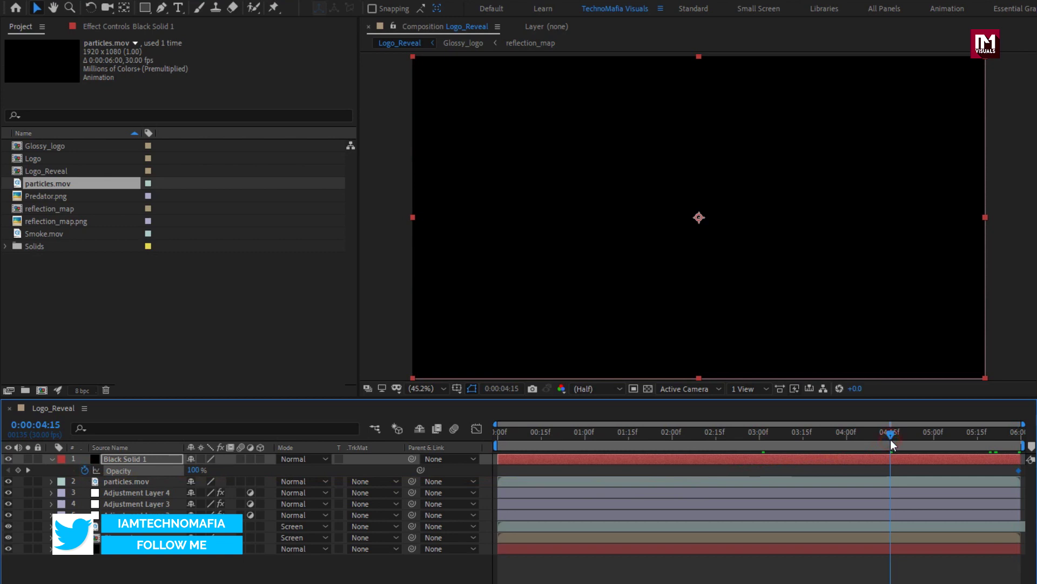
left_click_drag(193, 470, 41, 470)
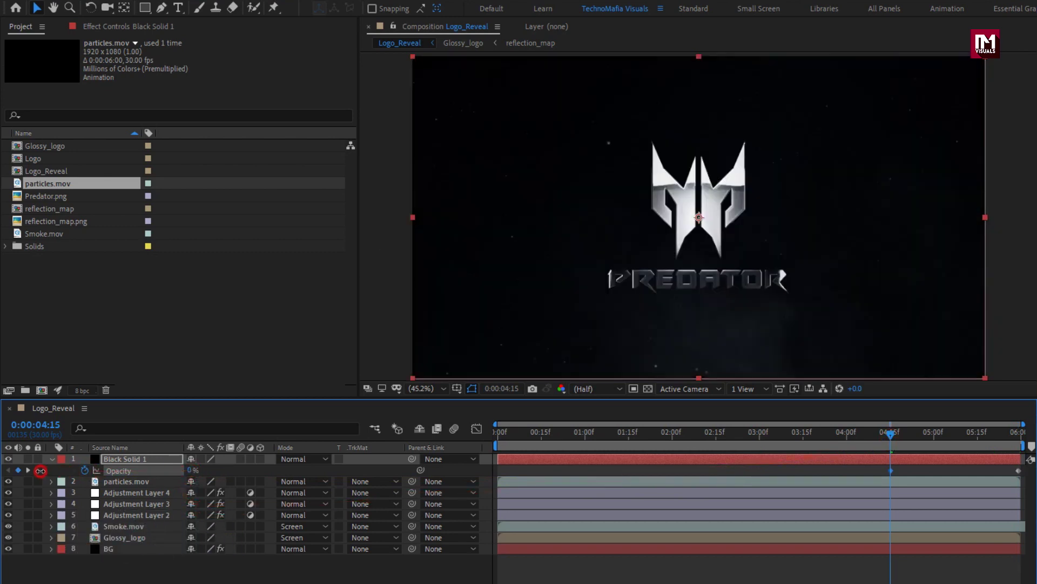
left_click(52, 458)
mouse_move(506, 434)
left_mouse_down()
mouse_move(487, 434)
mouse_move(979, 436)
mouse_move(705, 433)
mouse_move(747, 439)
left_mouse_up()
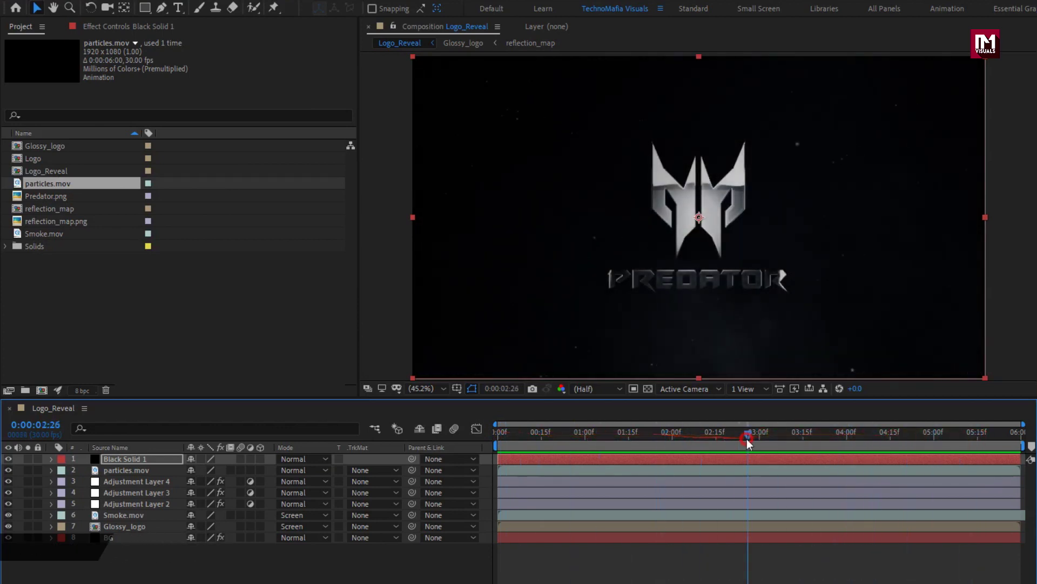
Keyframe Glossy_logo's scale at 120% at 0:00 and 100% at 5:29, then preview it
left_click(122, 527)
key("s")
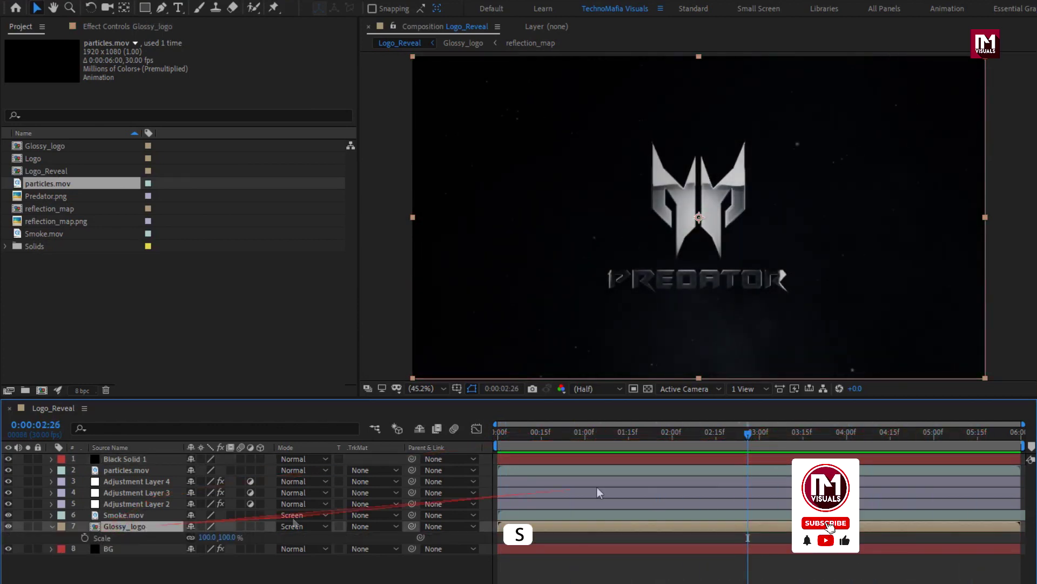
key("End")
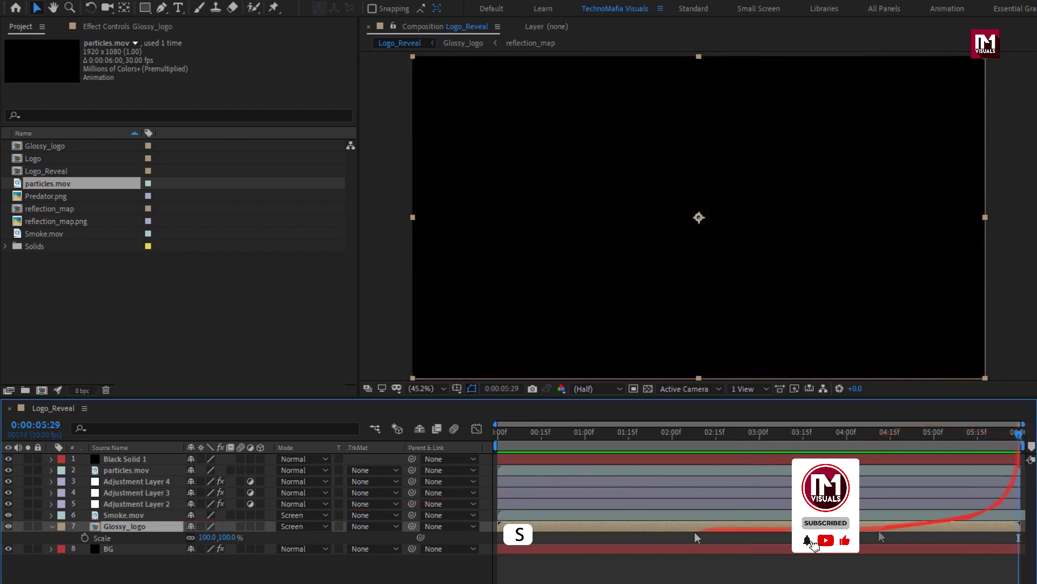
left_click(84, 538)
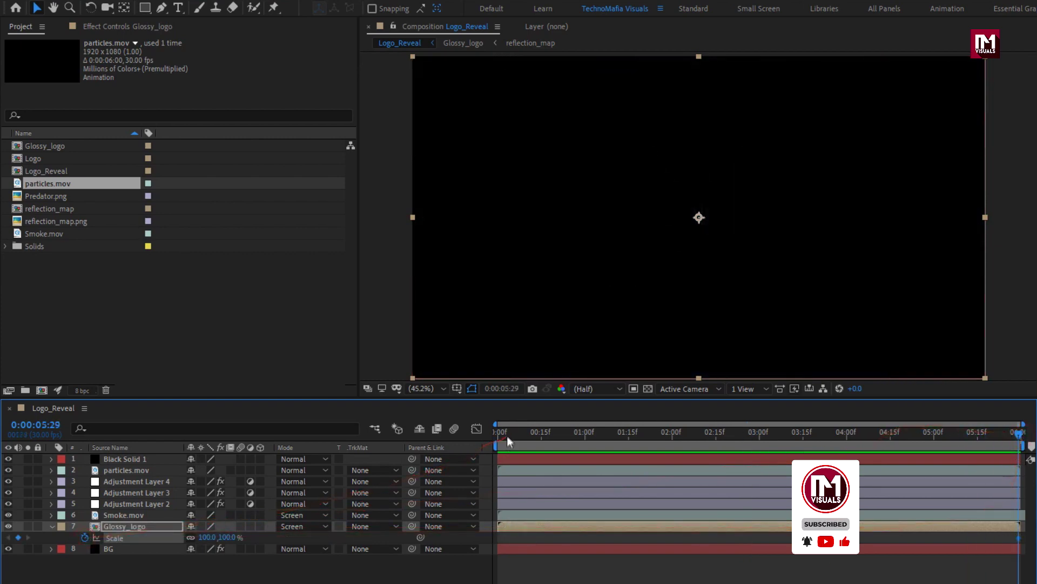
left_click_drag(508, 442, 496, 442)
left_click(230, 537)
type("11")
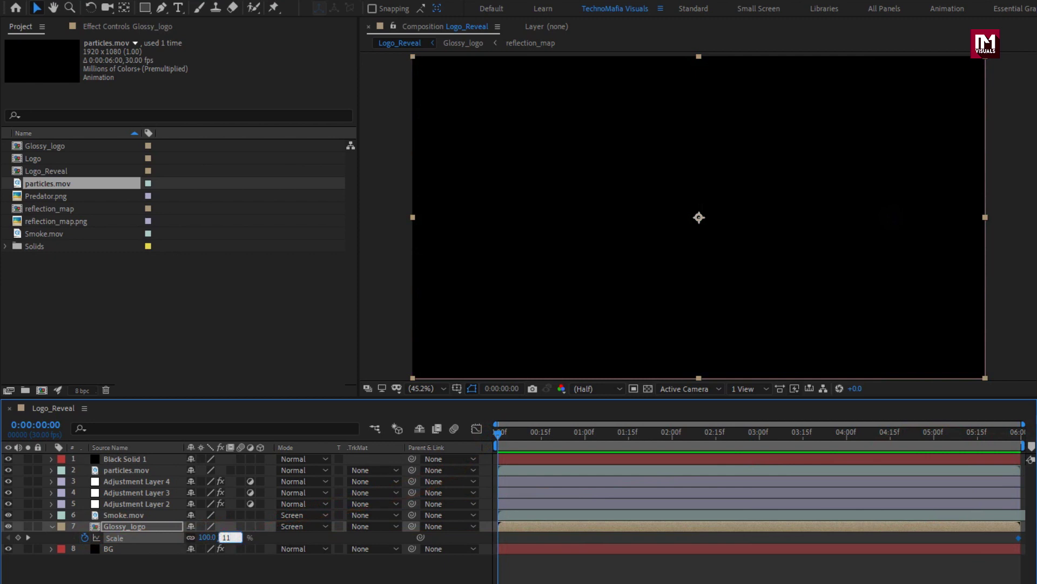
key("Return")
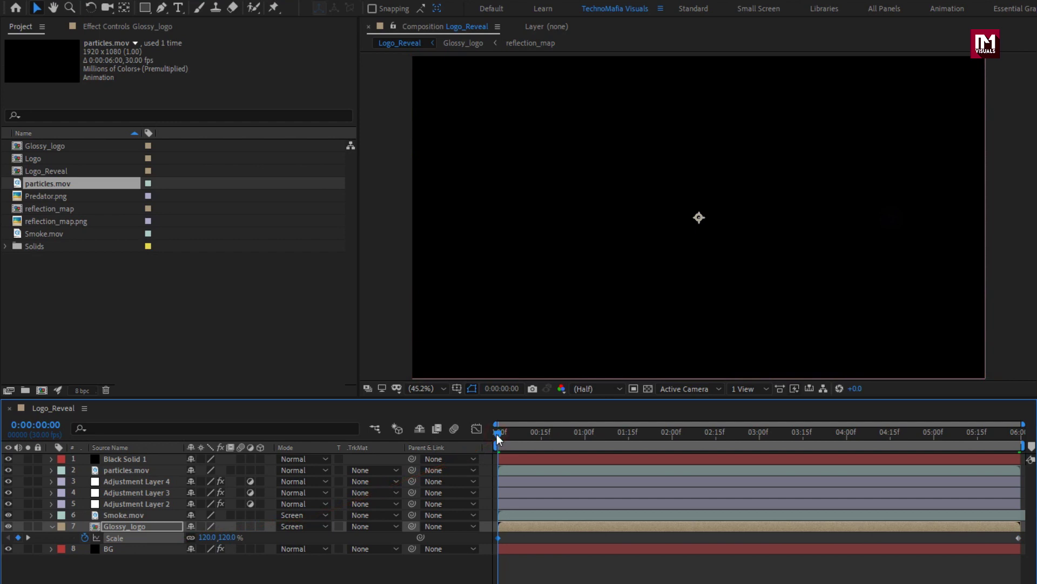
key("space")
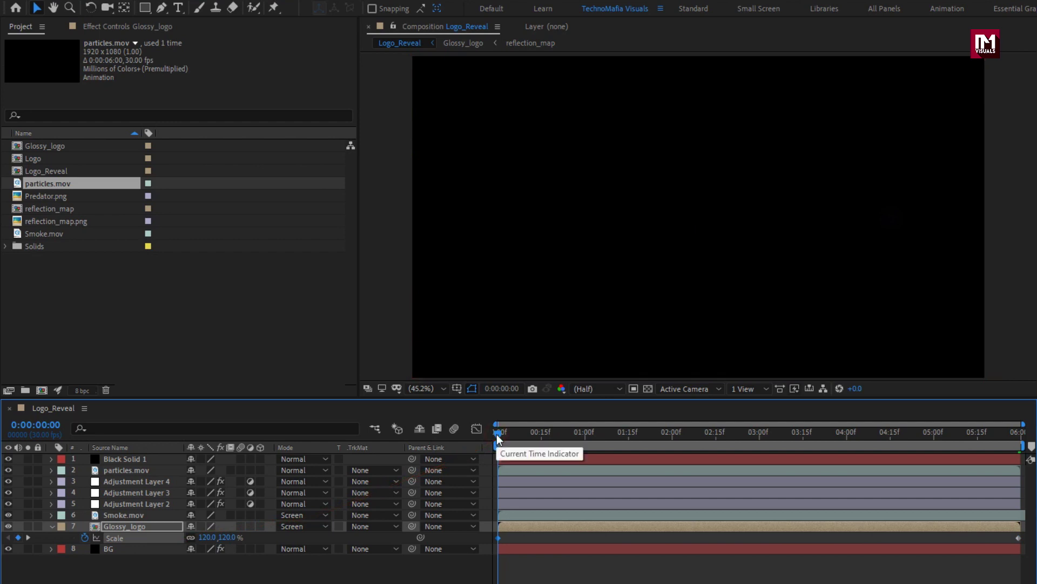